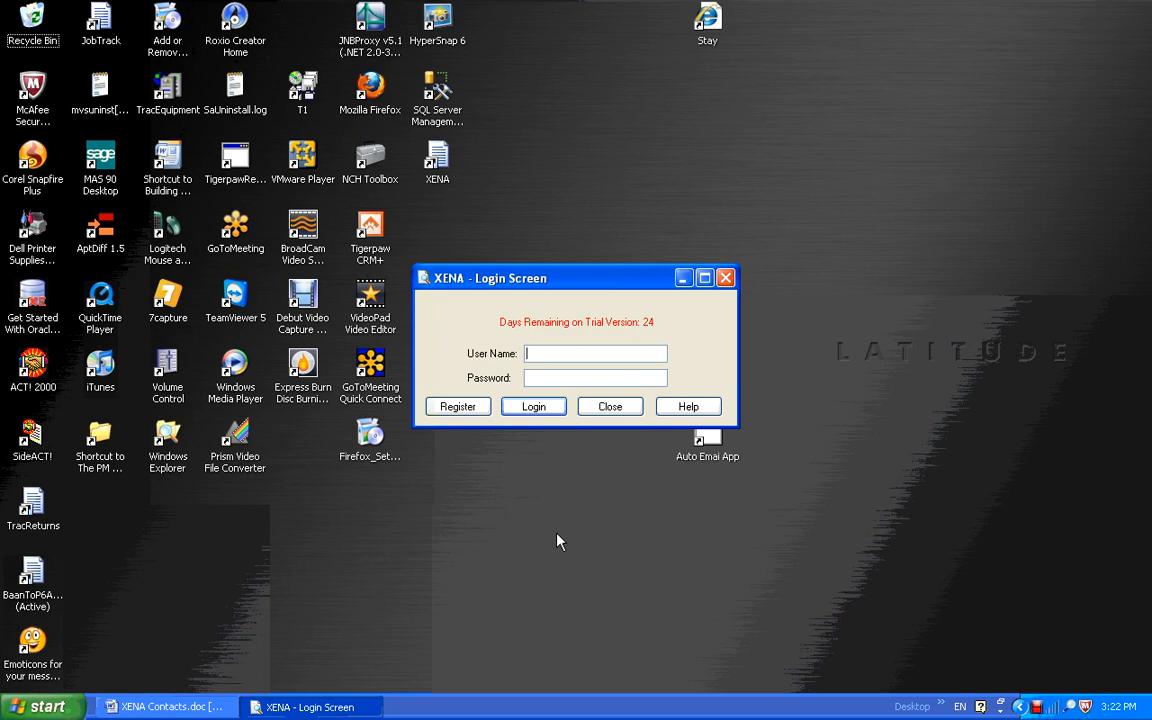
pyautogui.write('admin')
# Step: Log in and open Utilities > Import/Export Analyzer listing templates Test 1 and Test 2
pyautogui.press('Tab')
pyautogui.write('*****')
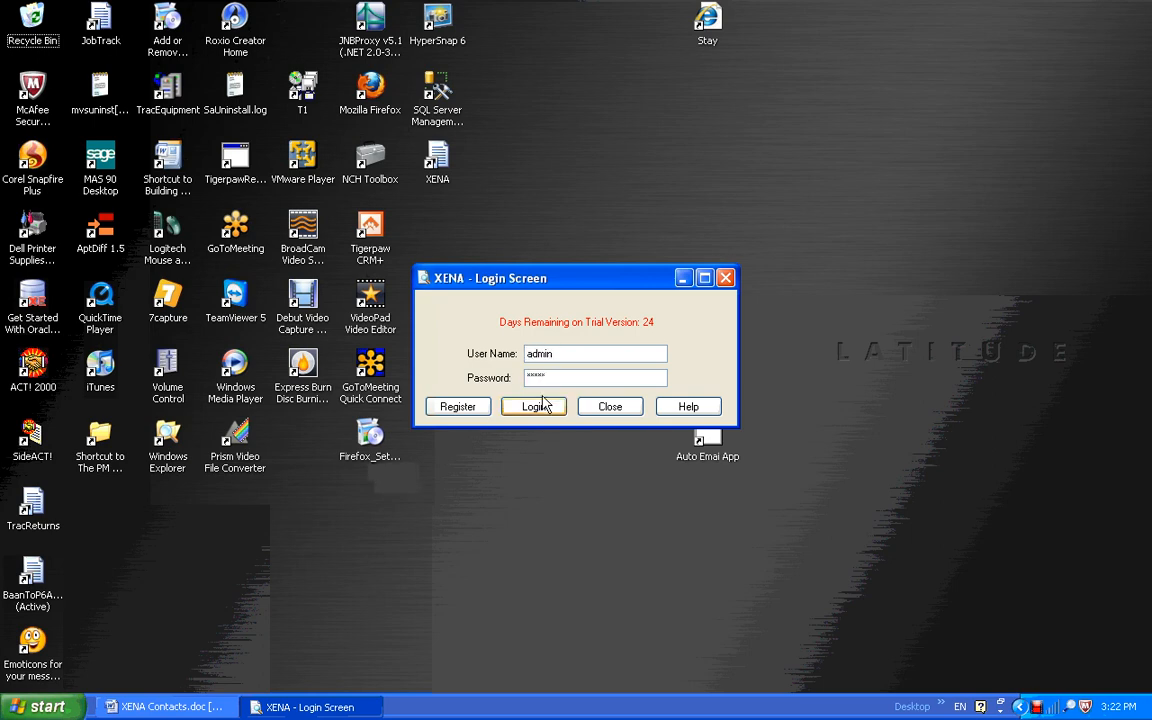
pyautogui.click(543, 406)
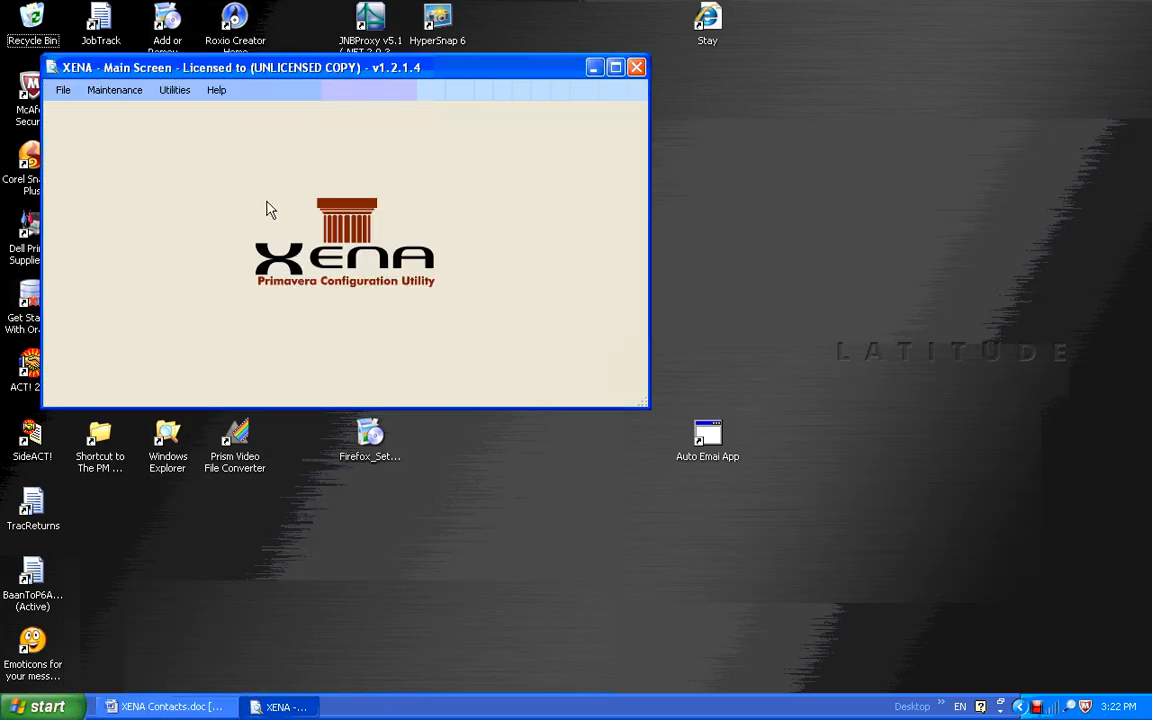
pyautogui.click(175, 93)
pyautogui.click(210, 112)
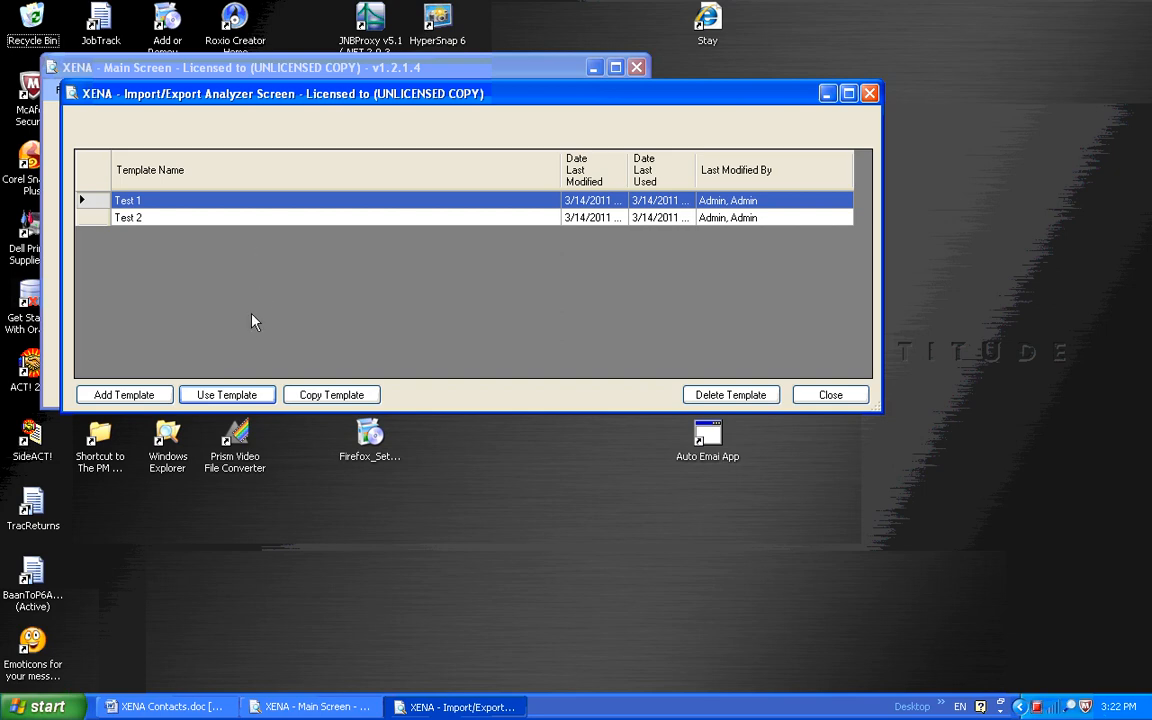
# Step: Create a new template with Edison_High_v7_11_24_10.xer as the original XER file
pyautogui.click(150, 395)
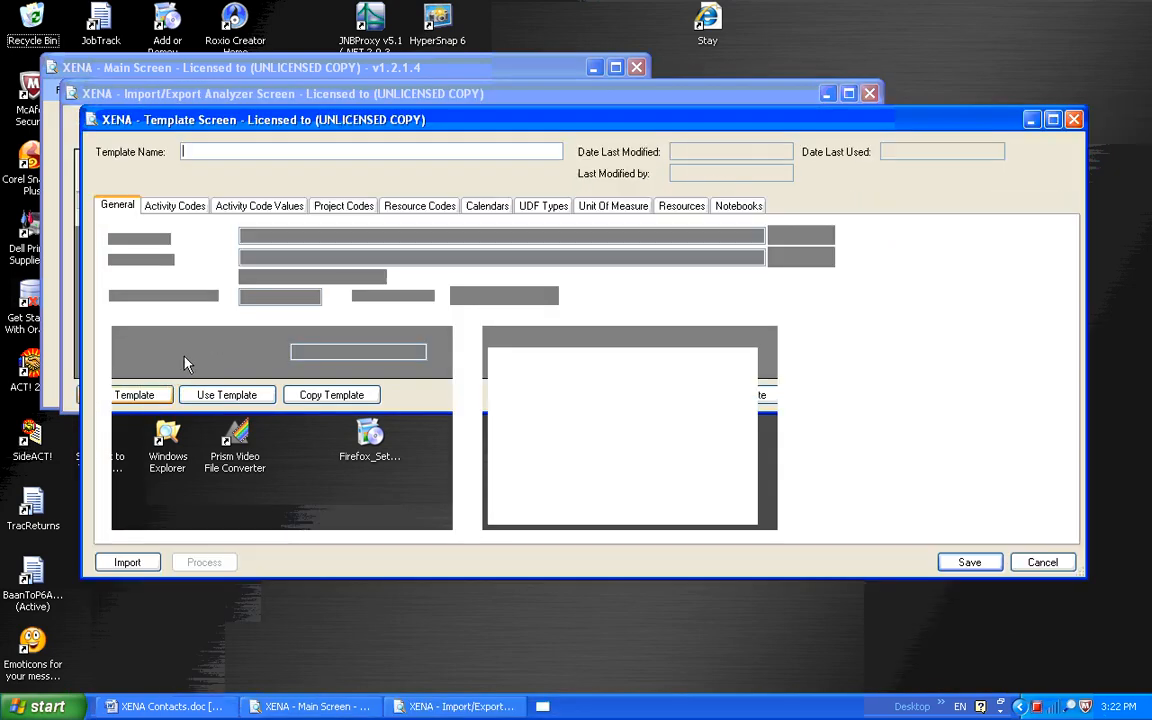
pyautogui.write('D')
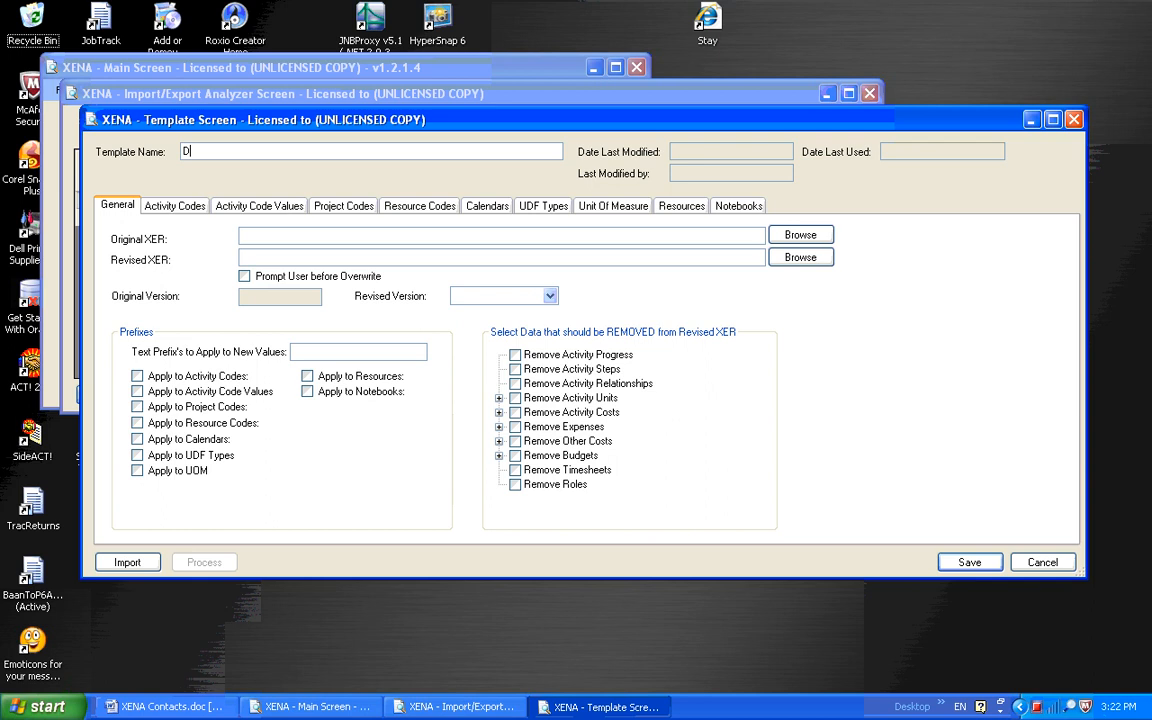
pyautogui.write('emo 1')
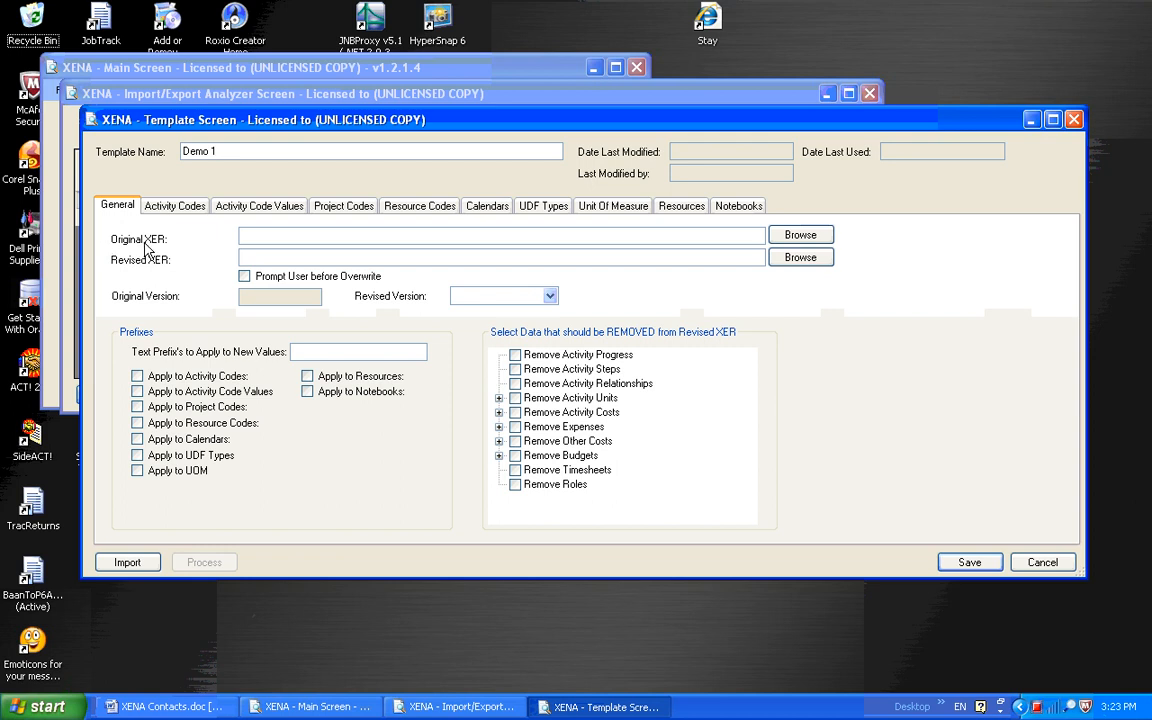
pyautogui.click(815, 232)
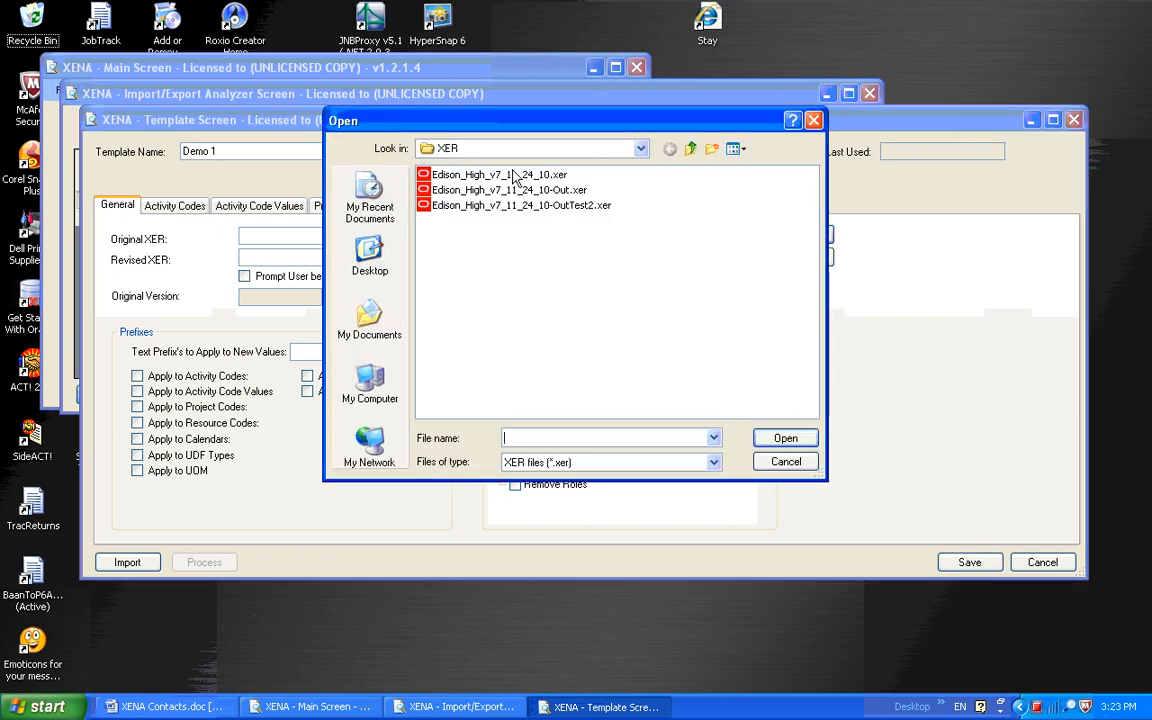
pyautogui.click(514, 175)
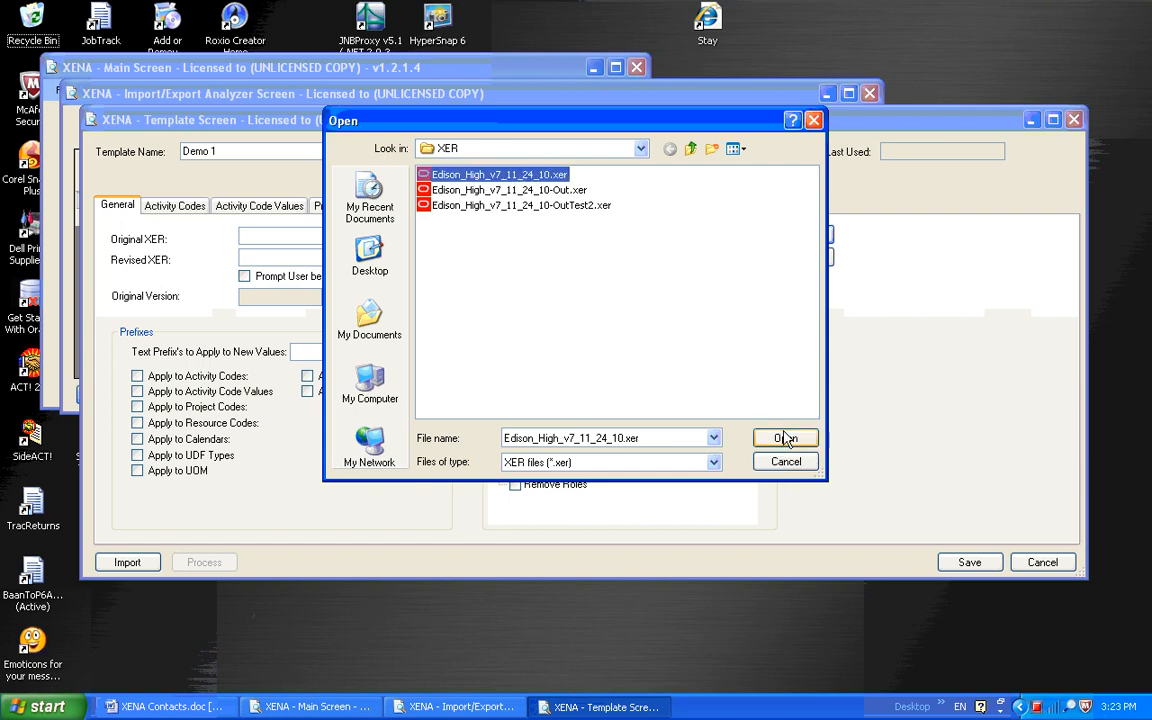
pyautogui.click(785, 438)
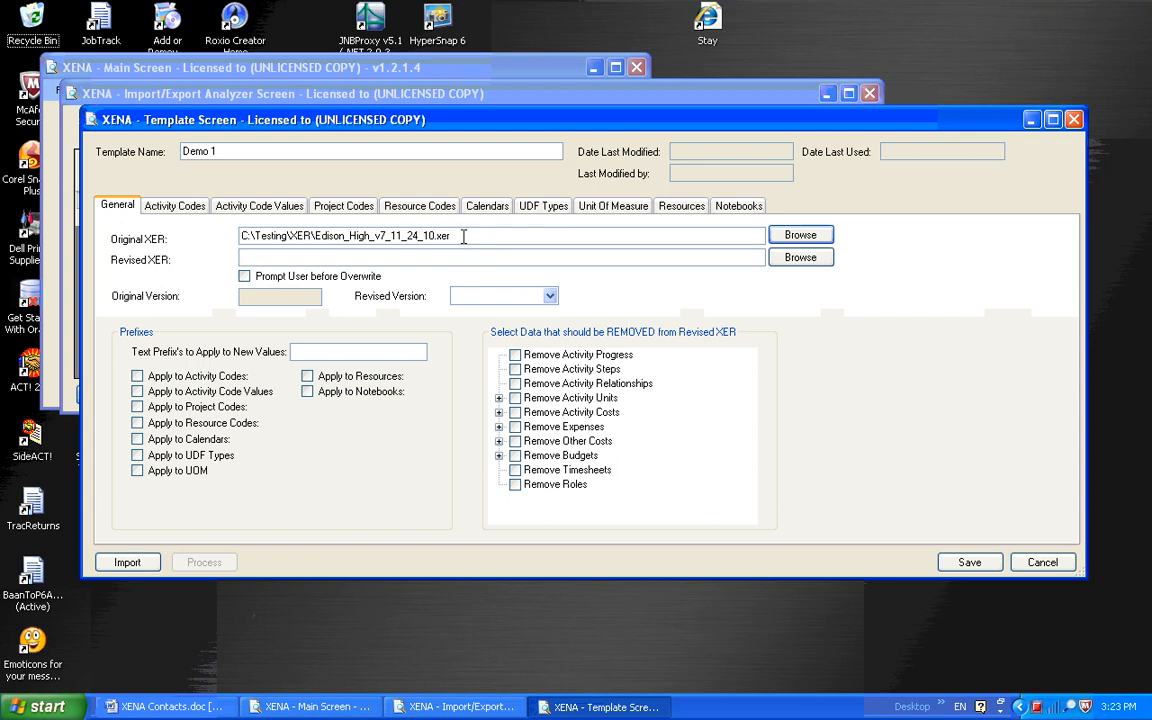
# Step: Copy the original XER path into the Revised XER field, ready to append -Demo1 before .xer
pyautogui.moveTo(460, 236); pyautogui.dragTo(245, 210)
pyautogui.hotkey('ctrl', 'c')
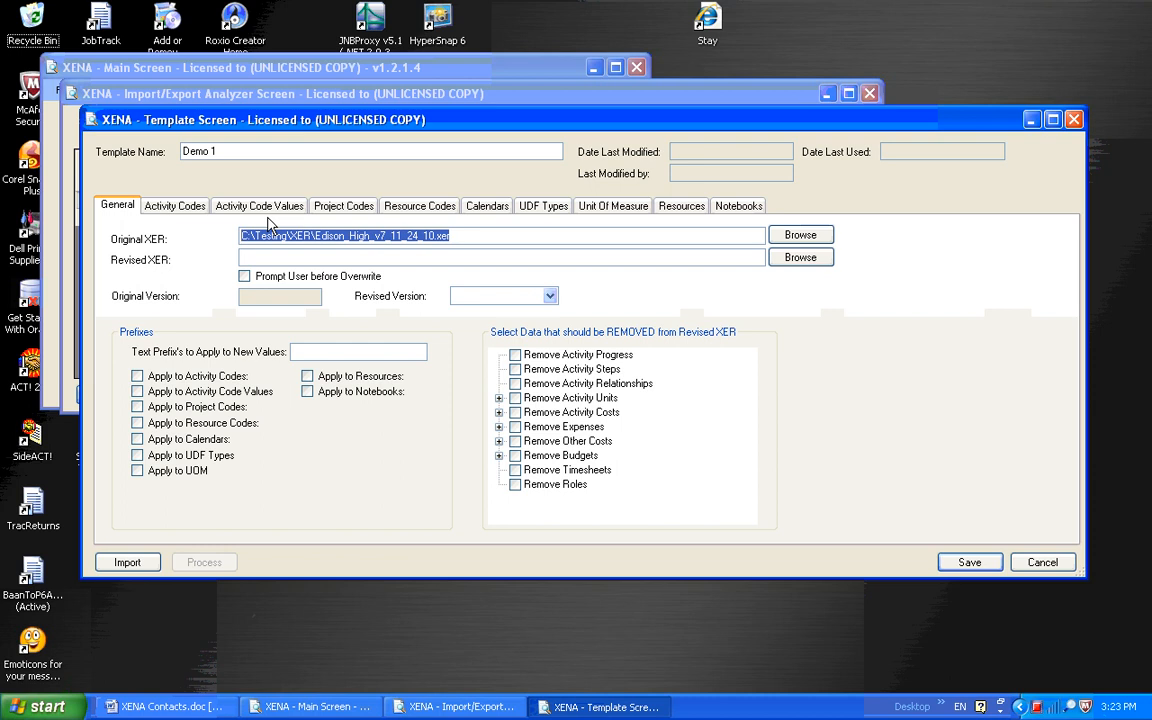
pyautogui.press('Tab')
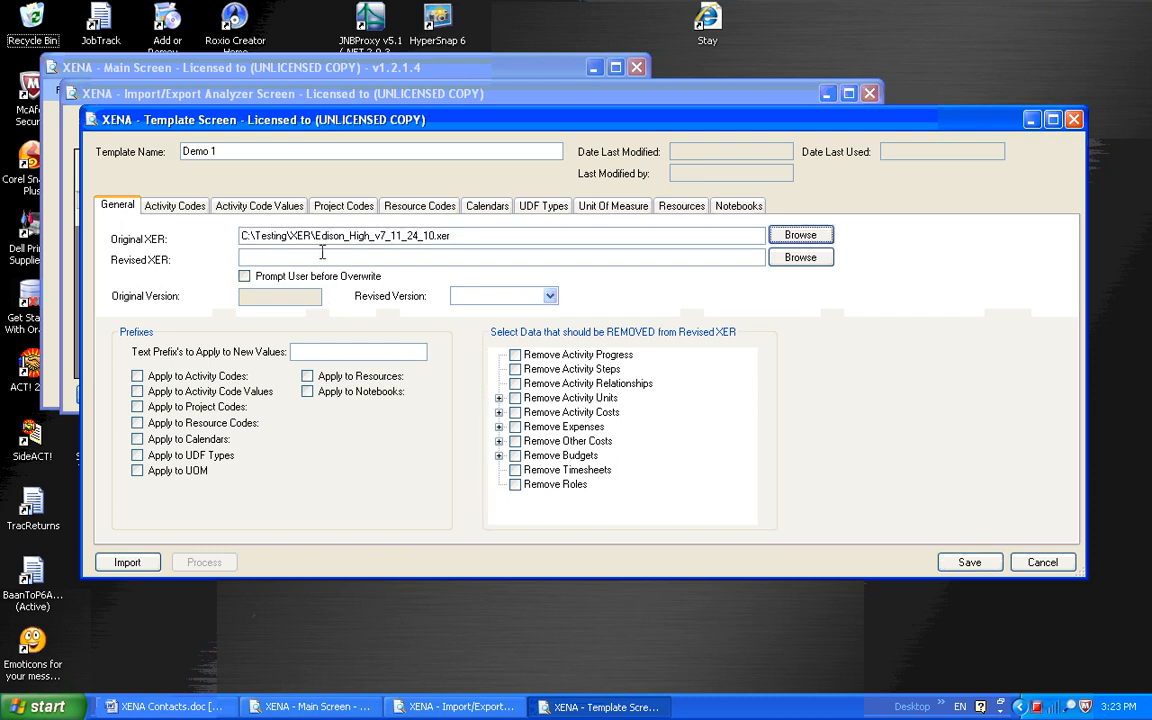
pyautogui.click(322, 257)
pyautogui.hotkey('ctrl', 'v')
pyautogui.press('Left')
pyautogui.press('Left')
pyautogui.press('Left')
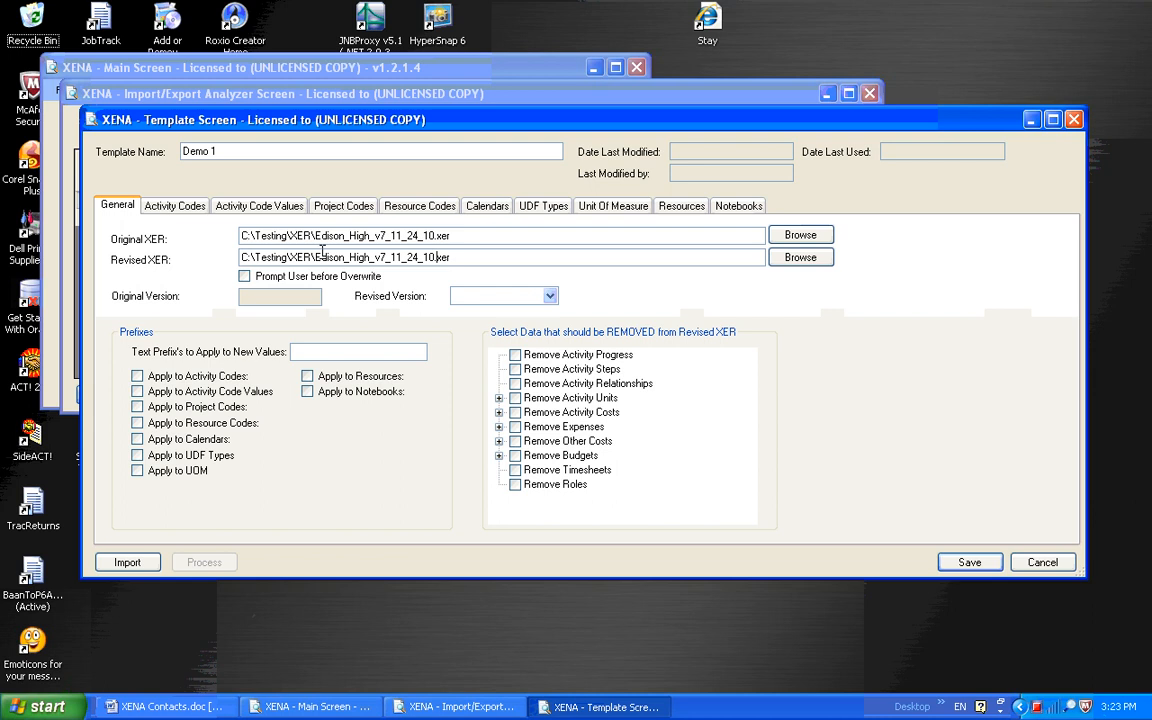
pyautogui.write('-Demo')
pyautogui.write('1')
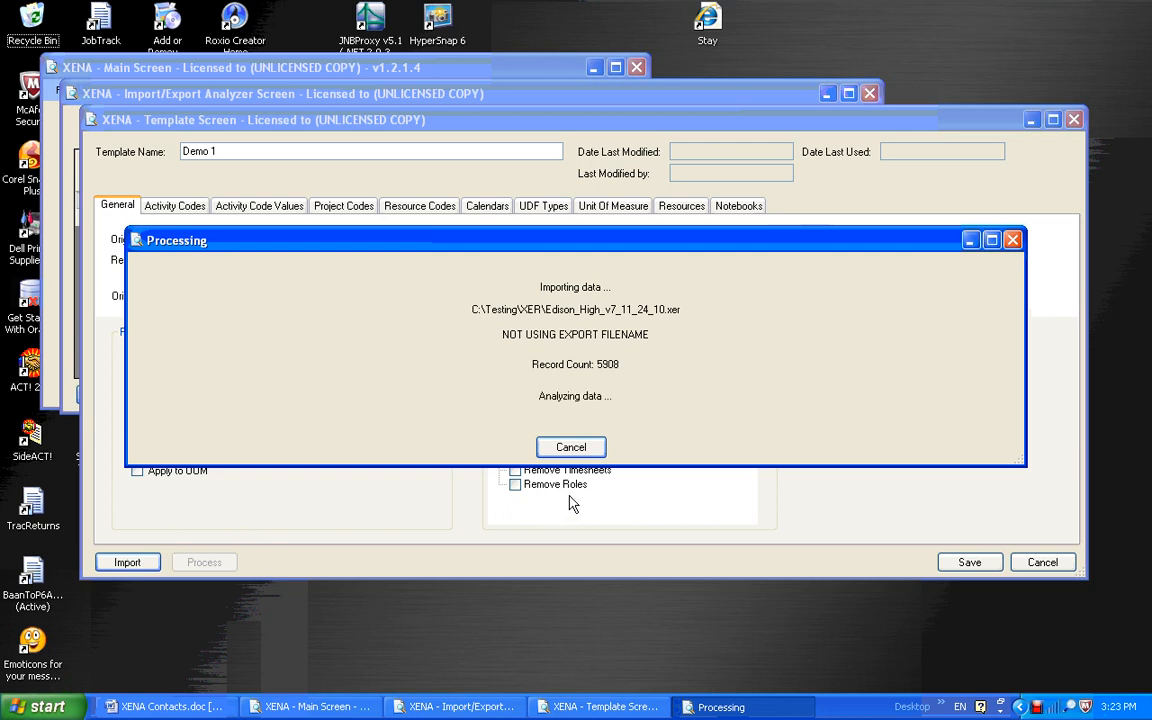
# Step: Dismiss the finished Processing dialog after importing the Edison High XER into Demo 1
pyautogui.click(571, 447)
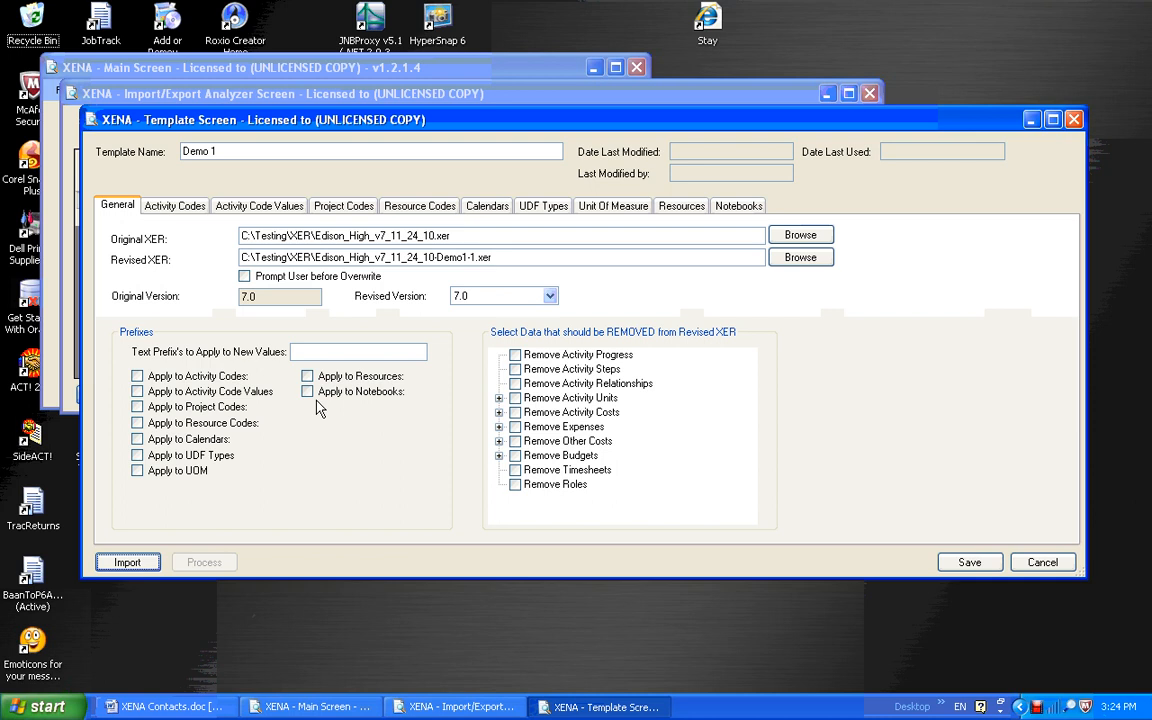
# Step: In Activity Codes, rename compass_ENTRY_AGE's new activity code to compass_ENTRY_AGE-PGC
pyautogui.click(170, 208)
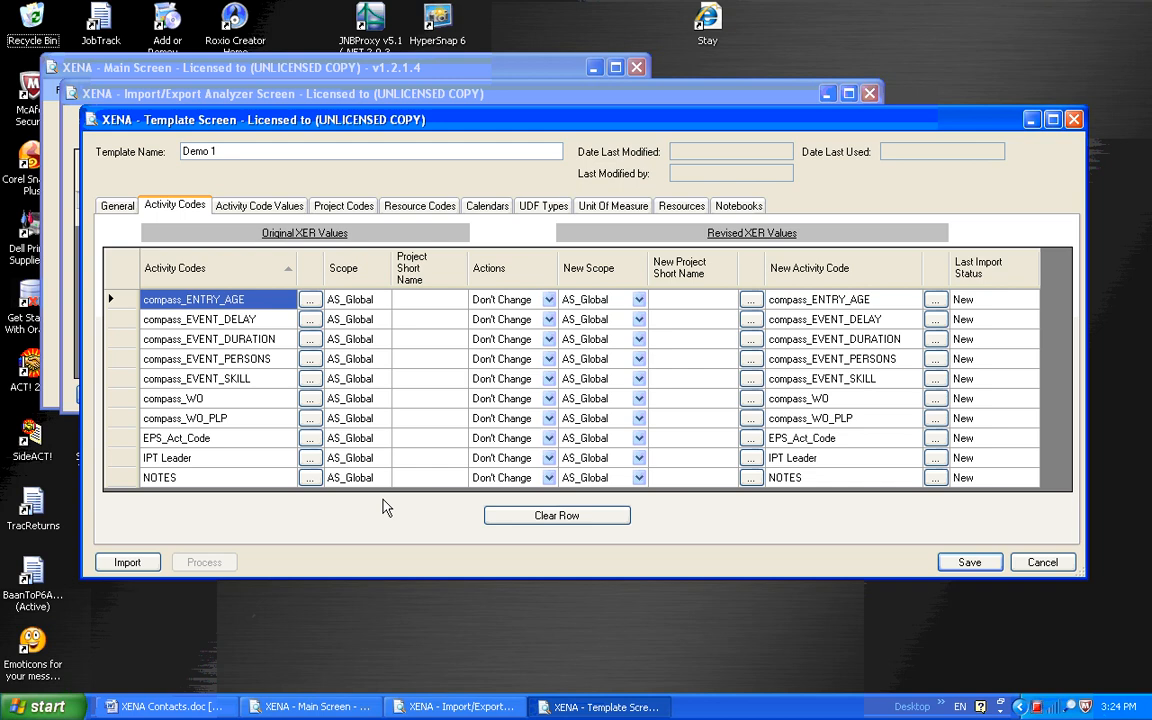
pyautogui.click(117, 305)
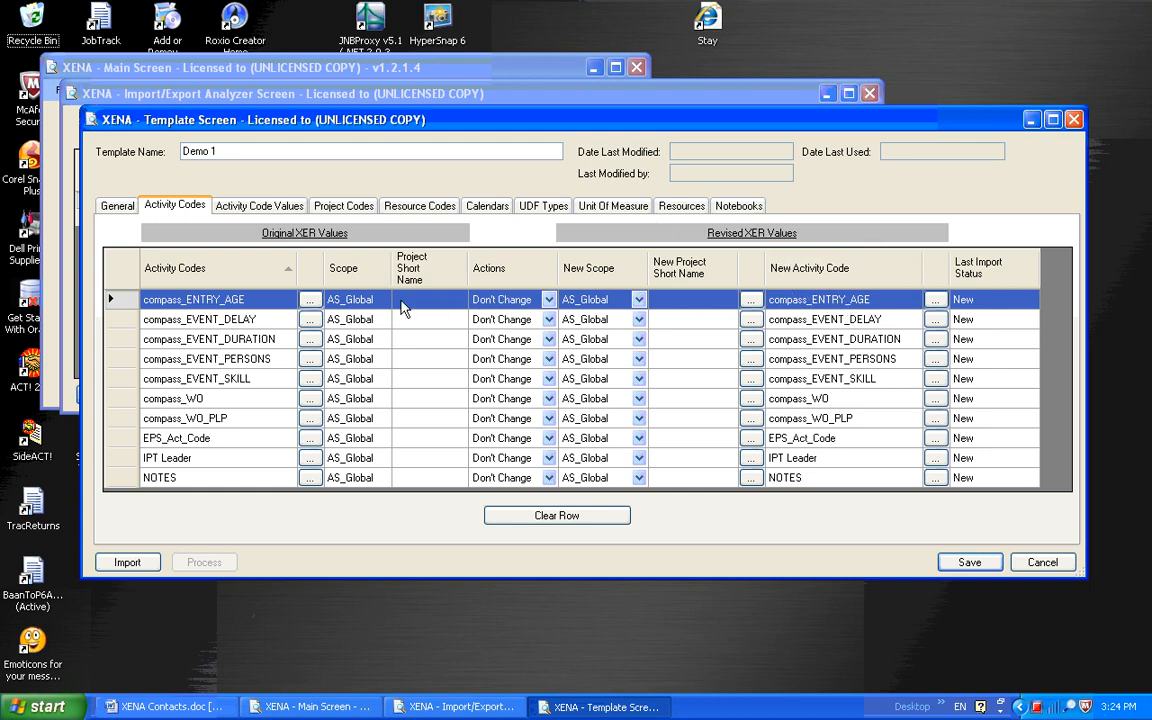
pyautogui.click(880, 302)
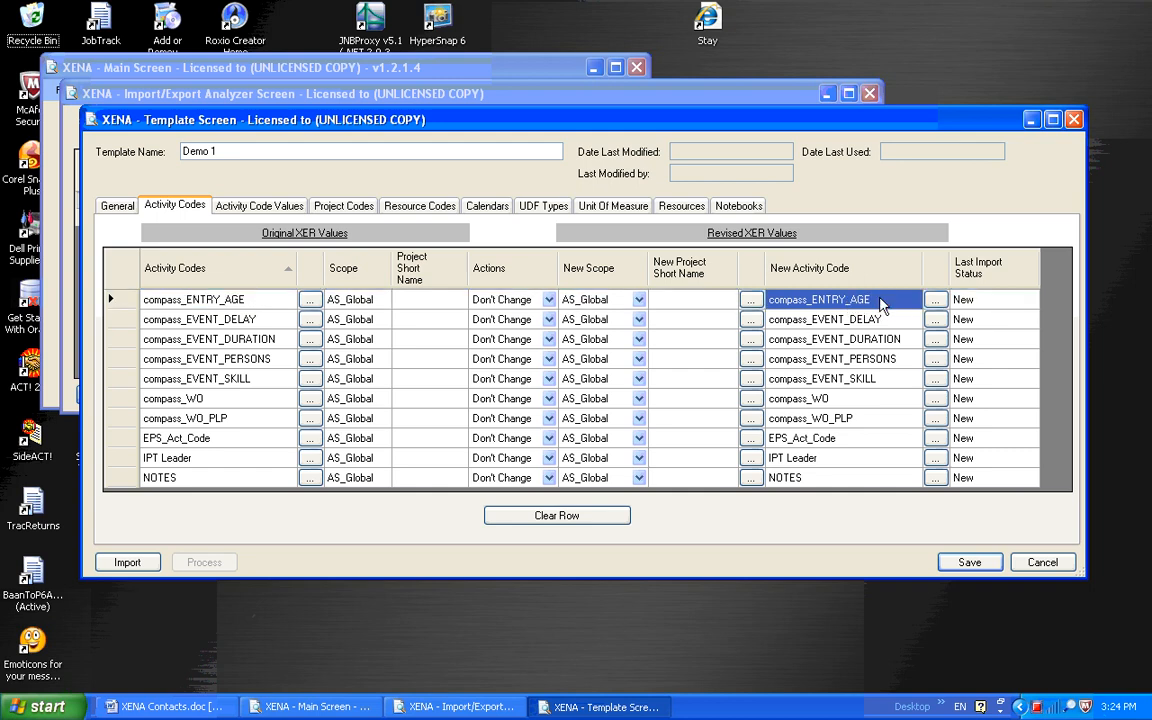
pyautogui.click(880, 302)
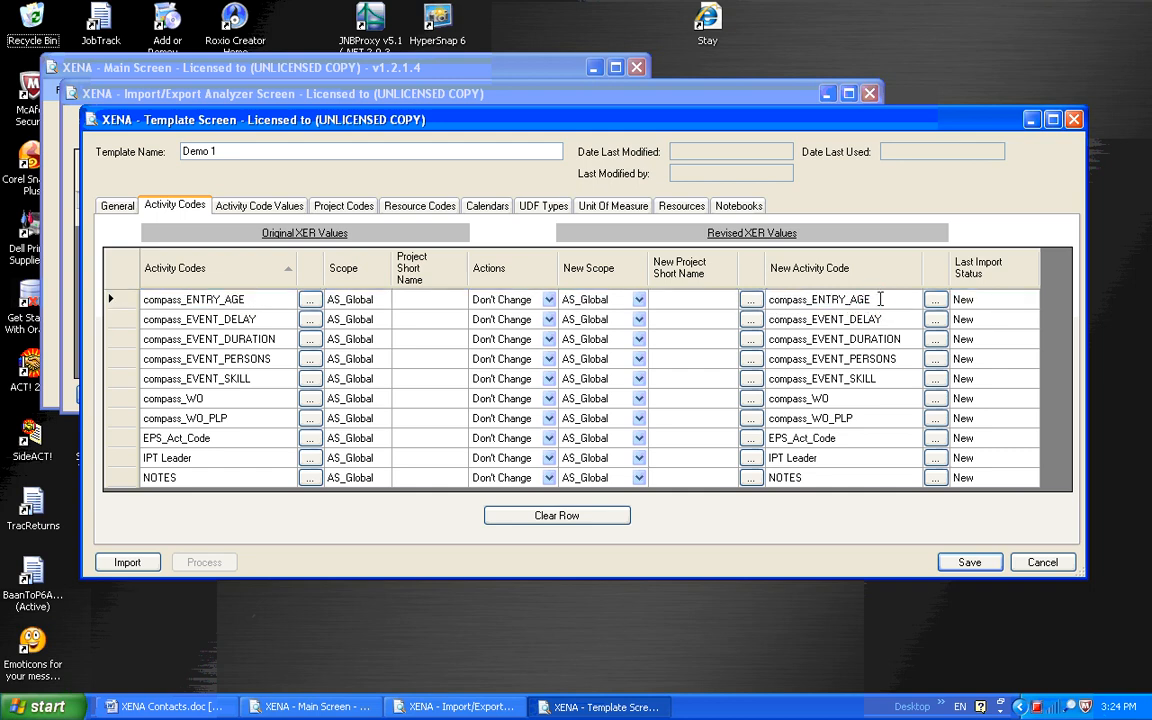
pyautogui.write('-p')
pyautogui.write('PGC')
pyautogui.click(855, 318)
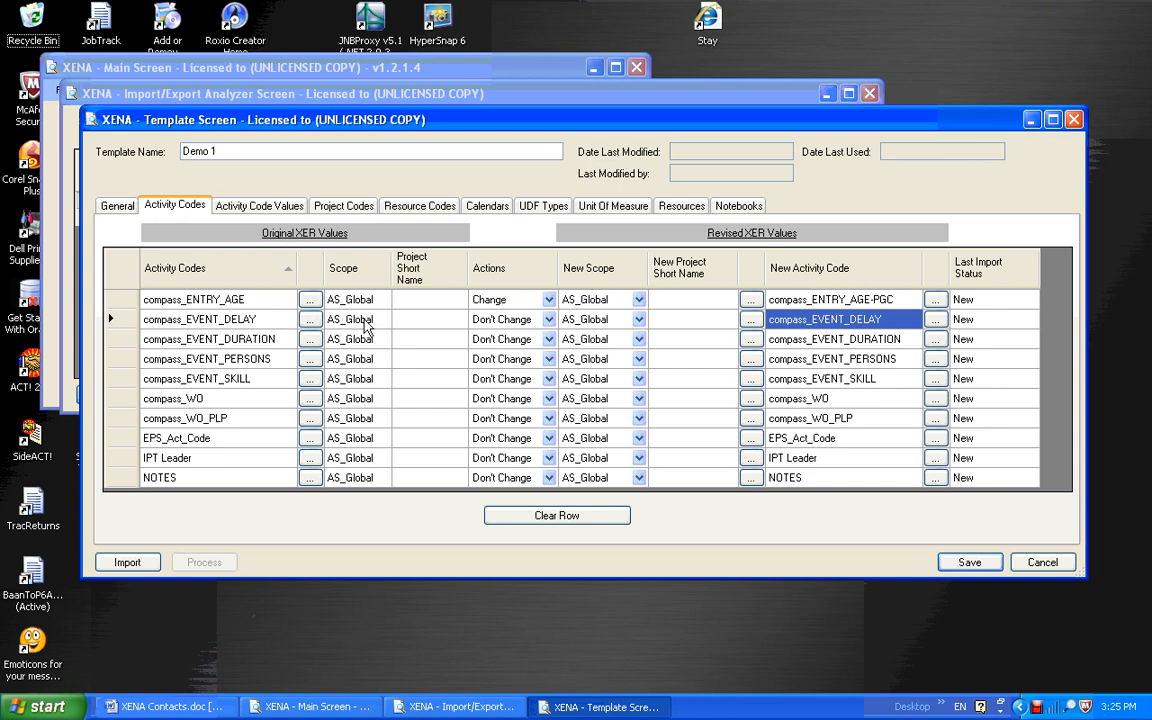
# Step: Set compass_EVENT_DELAY's new scope to AS_Project, review the project short name list and leave it unchanged
pyautogui.click(640, 322)
pyautogui.click(639, 321)
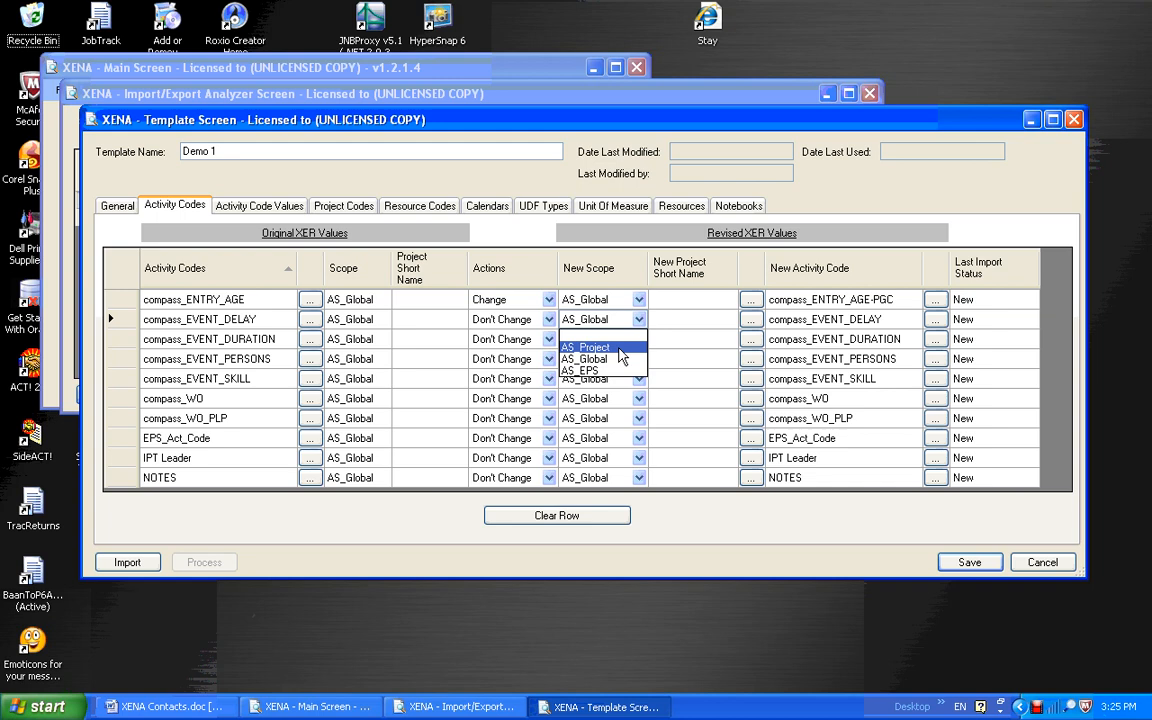
pyautogui.click(618, 348)
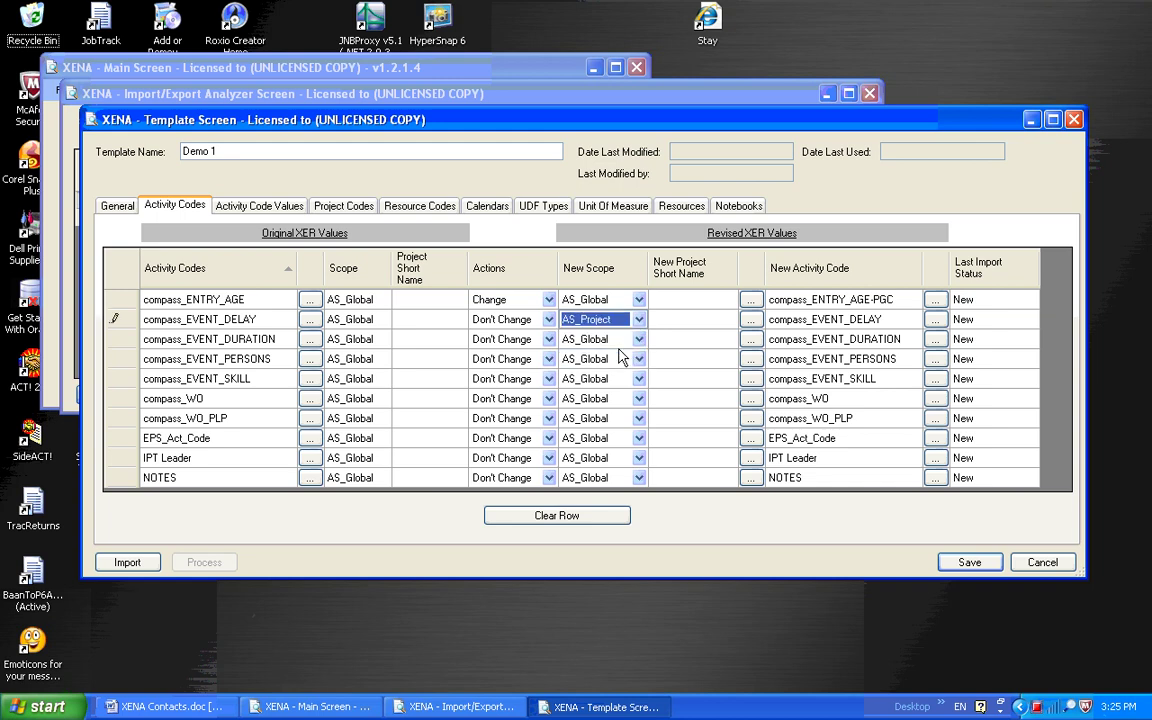
pyautogui.click(671, 324)
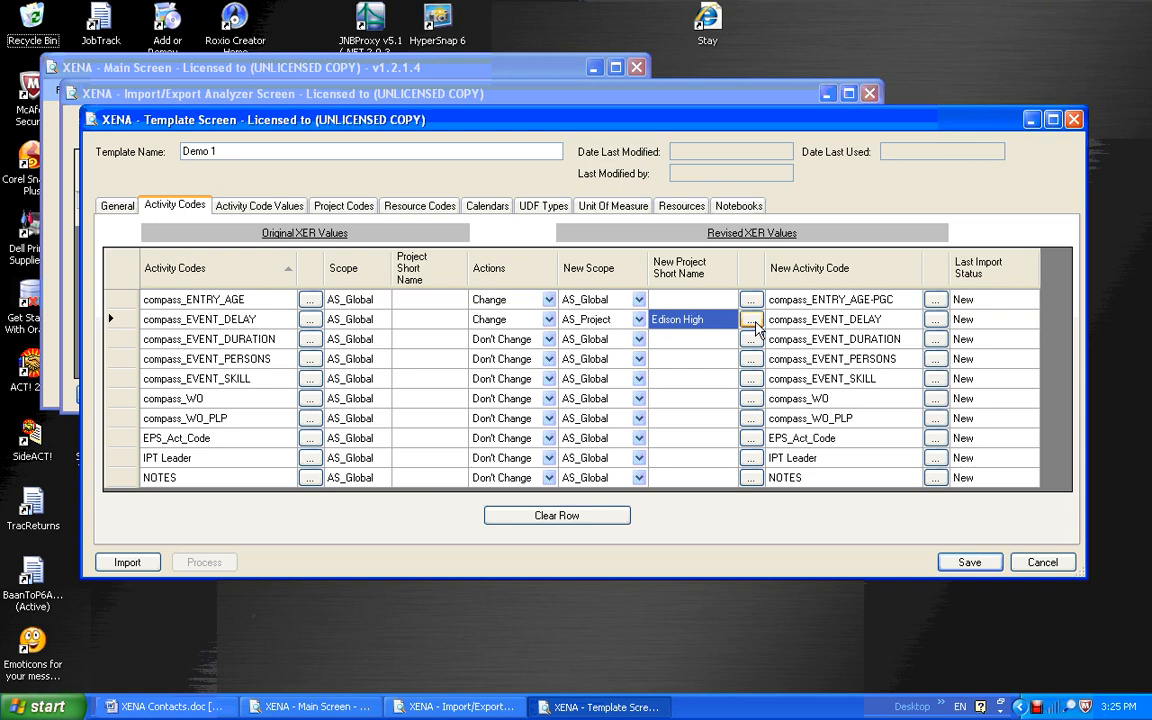
pyautogui.click(752, 322)
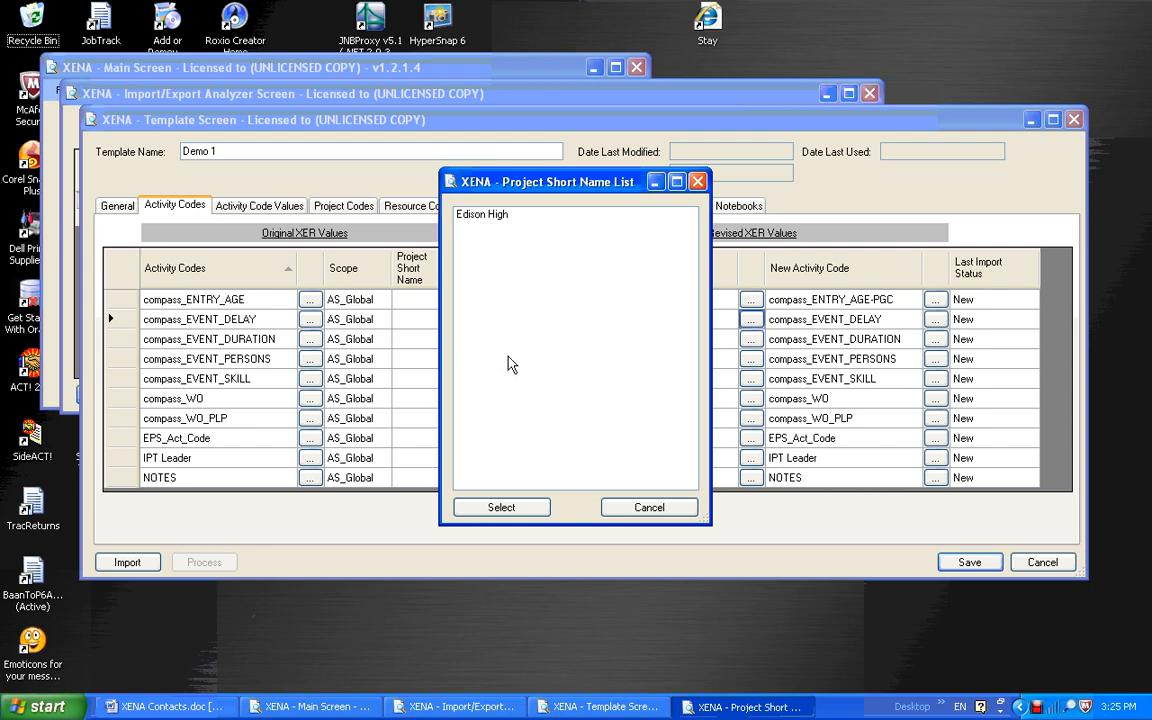
pyautogui.click(650, 508)
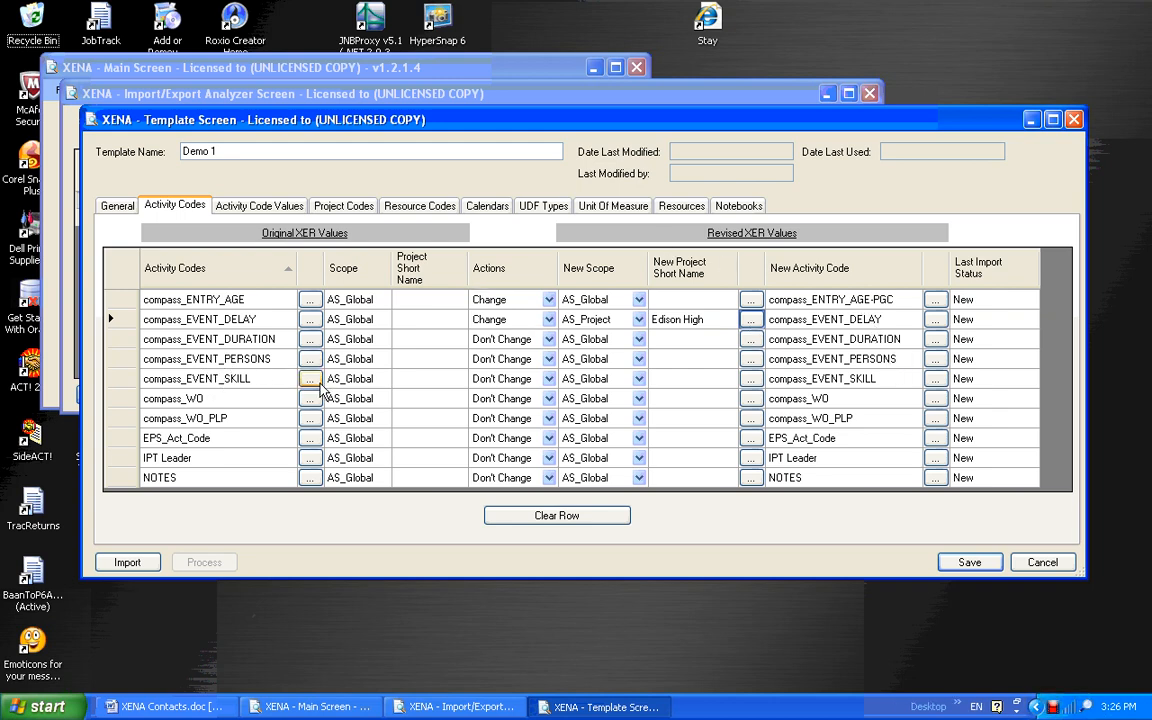
# Step: Set the compass_EVENT_SKILL row's action to Delete
pyautogui.click(548, 378)
pyautogui.click(548, 378)
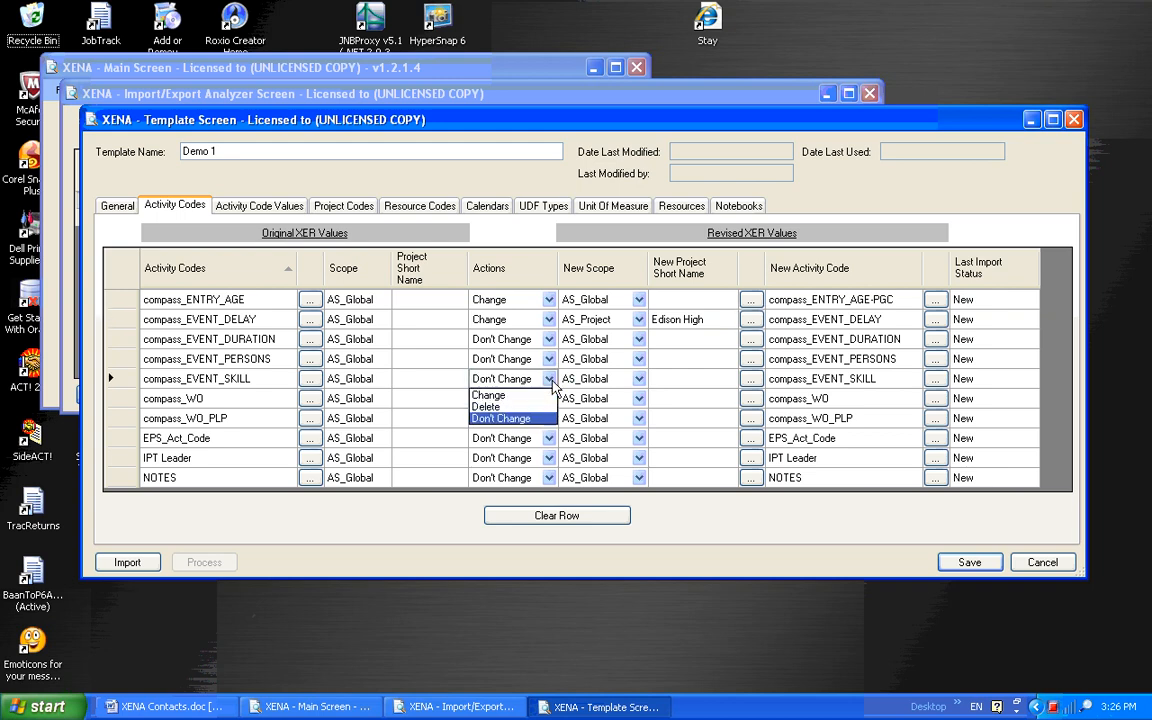
pyautogui.click(489, 407)
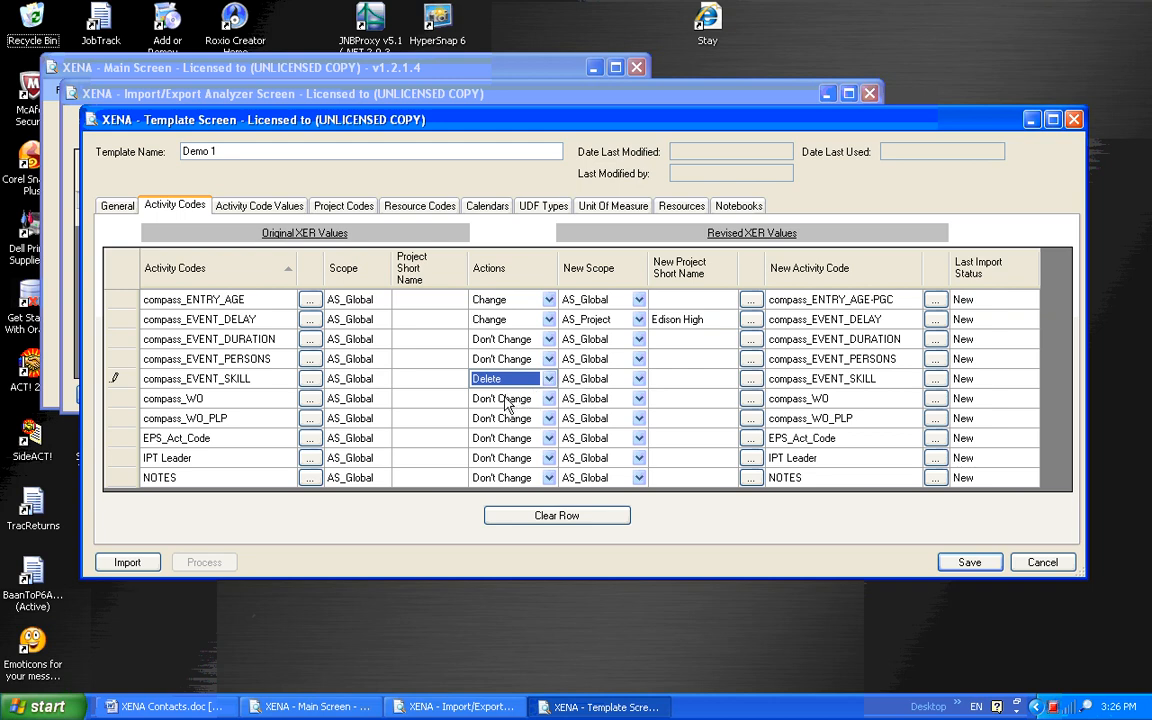
pyautogui.click(505, 400)
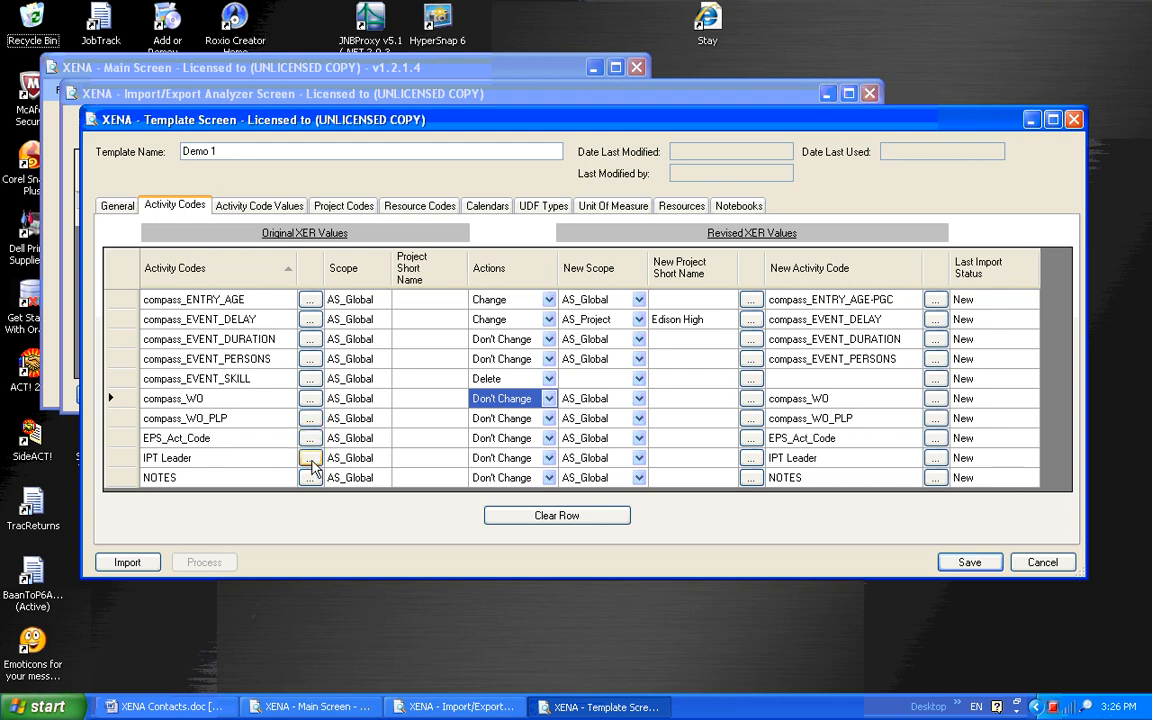
pyautogui.click(310, 460)
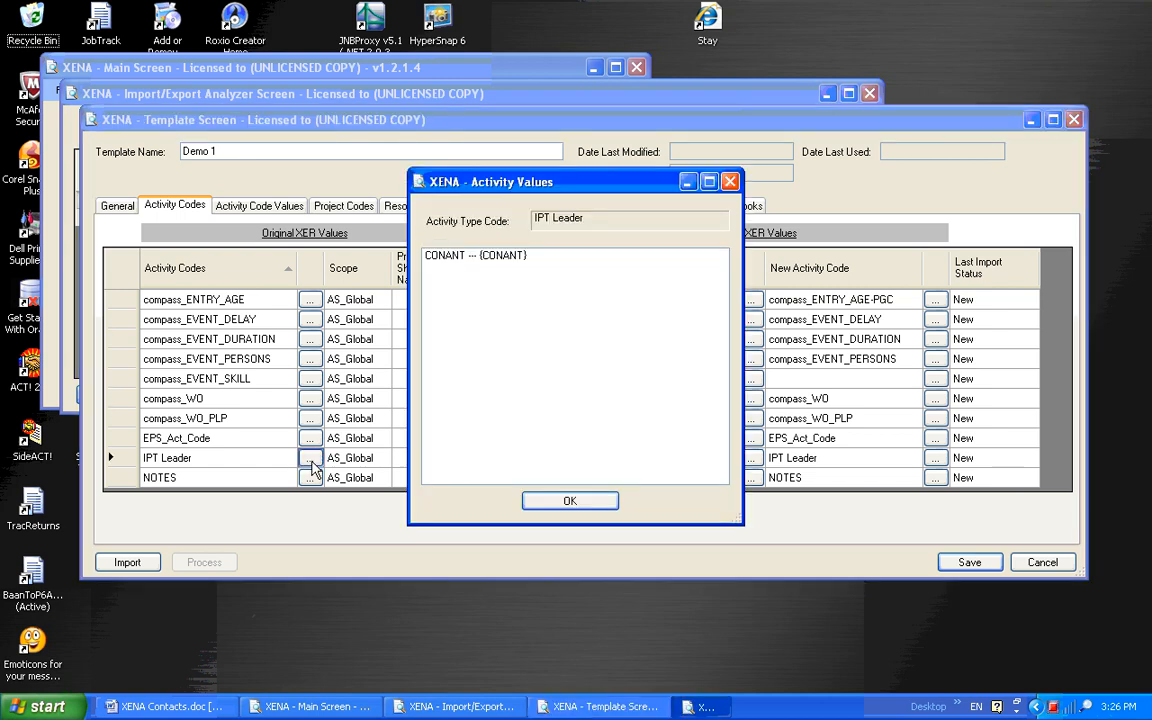
pyautogui.click(565, 501)
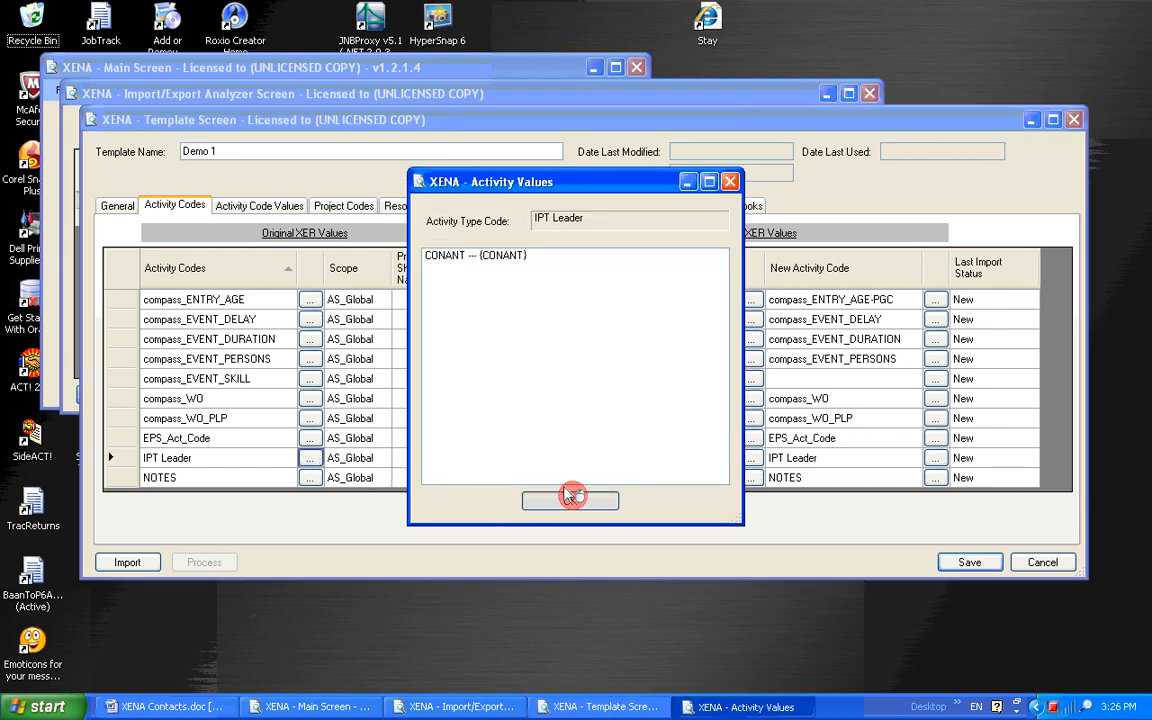
pyautogui.click(310, 440)
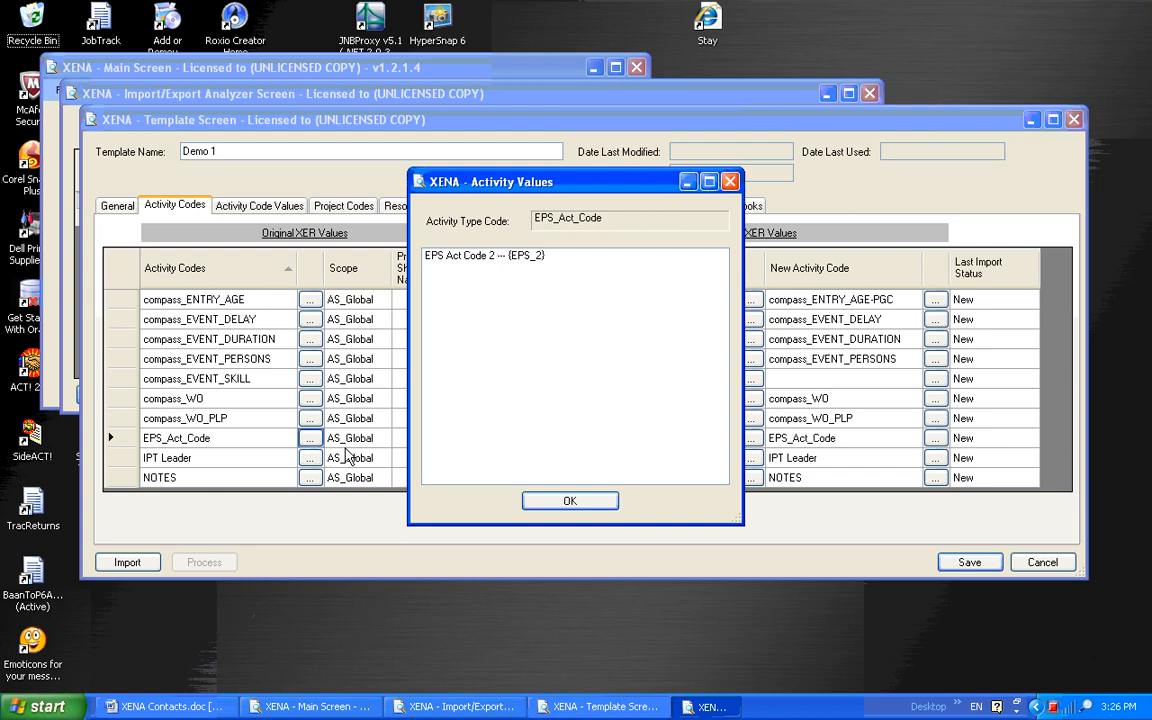
pyautogui.click(546, 502)
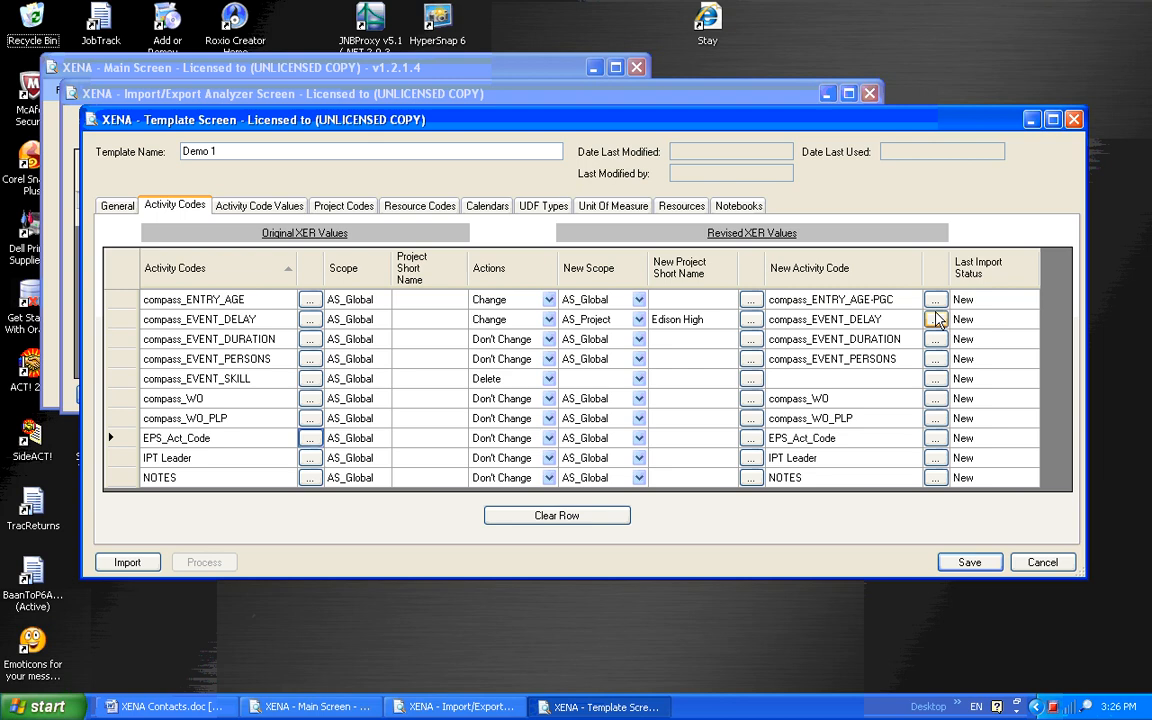
# Step: Map EPS_Act_Code's new activity code to the existing G3 Quality Check code
pyautogui.click(936, 438)
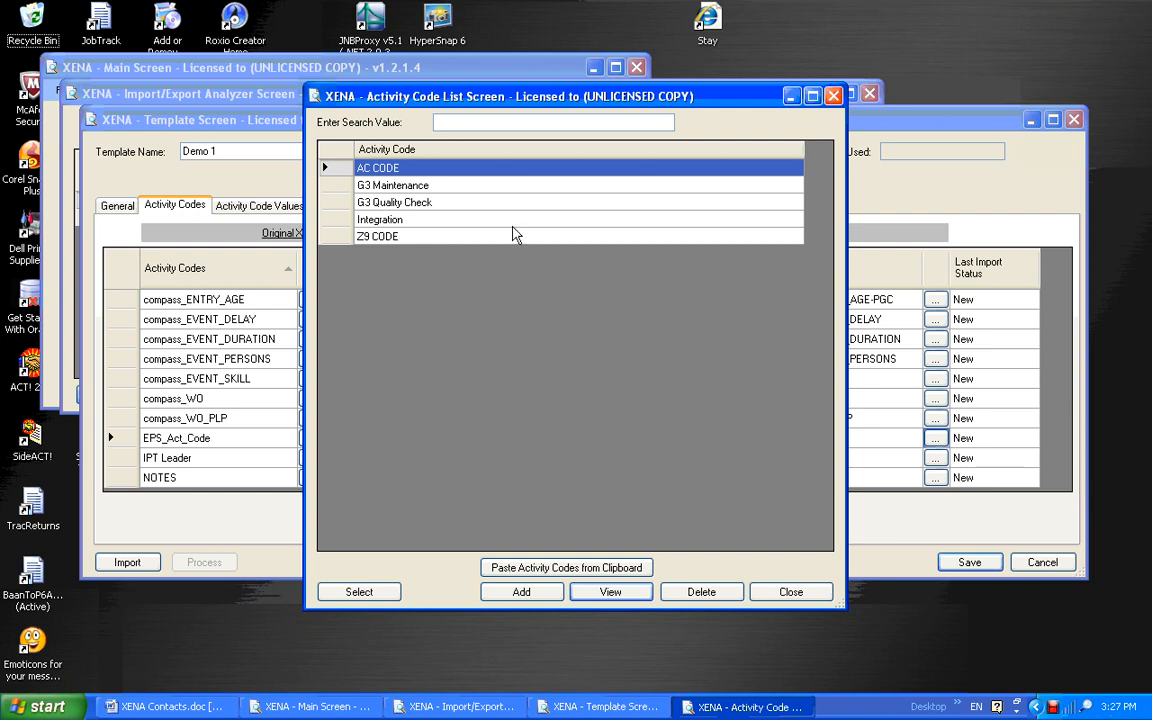
pyautogui.click(376, 203)
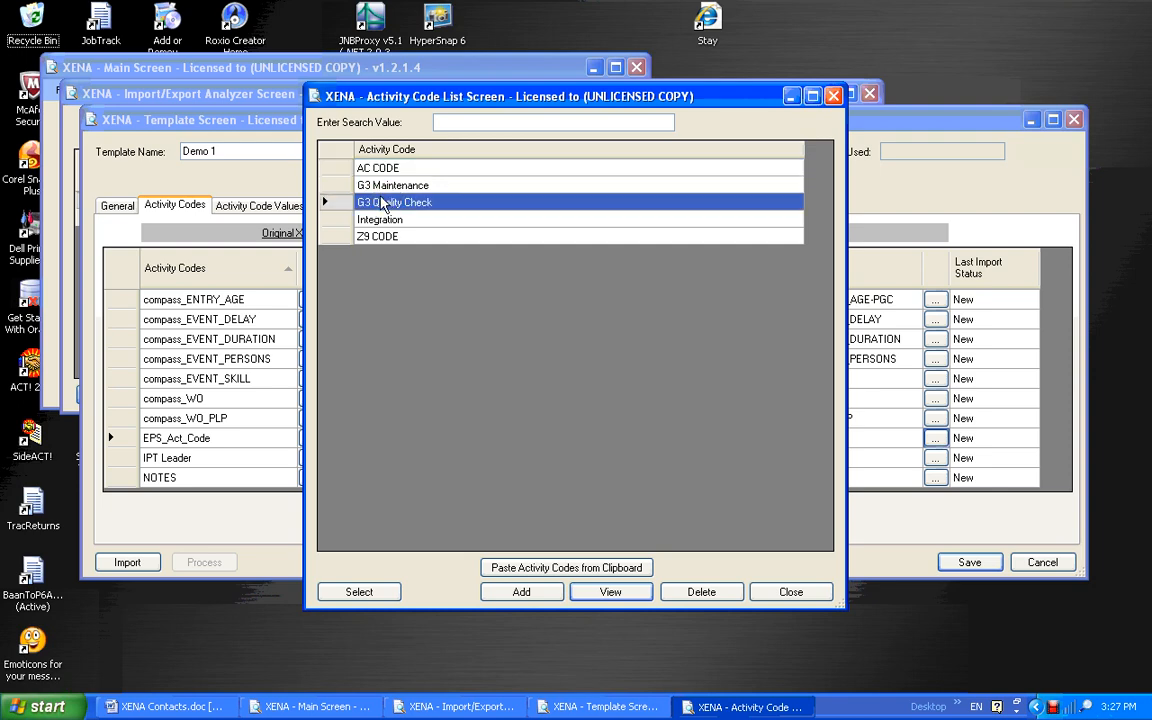
pyautogui.click(356, 592)
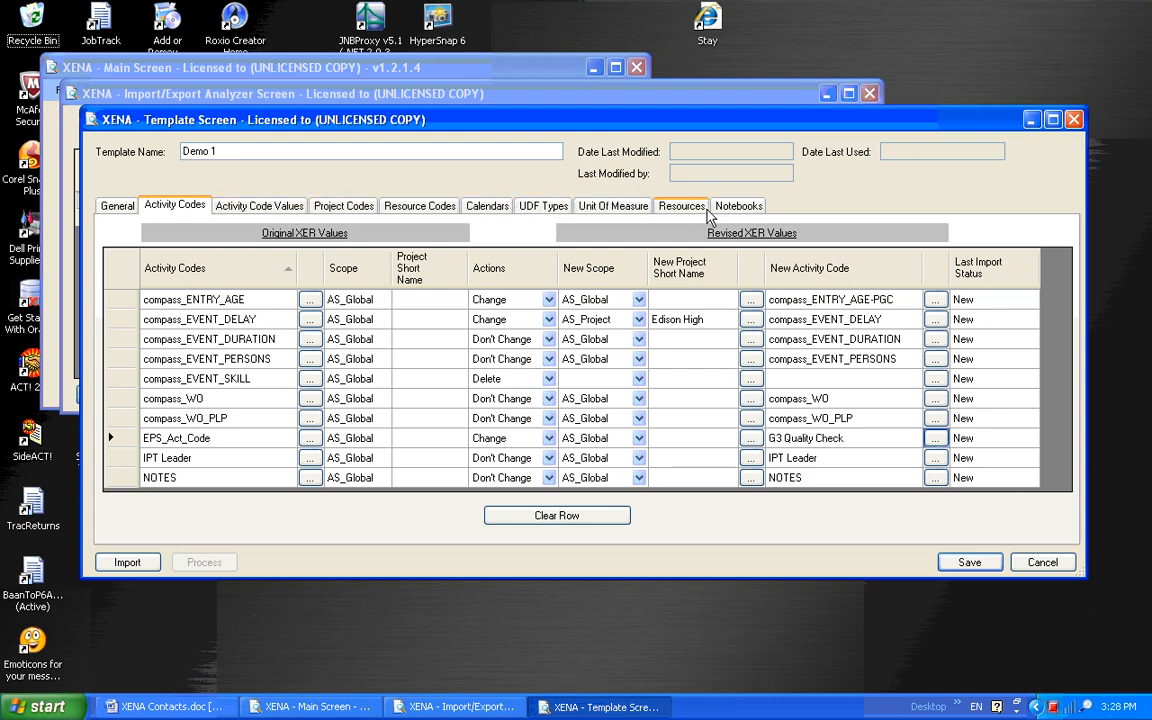
# Step: Review project codes, resource codes, calendars, UDF types, units, resources and notebooks tabs, then return to General
pyautogui.click(340, 207)
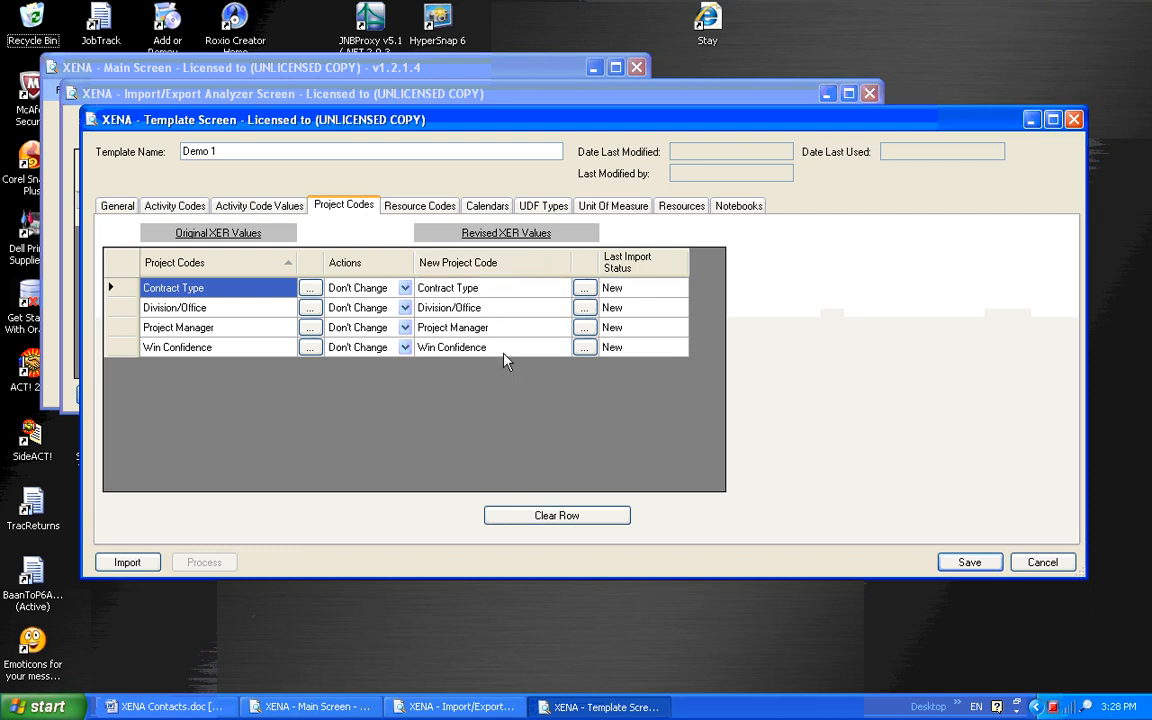
pyautogui.click(421, 212)
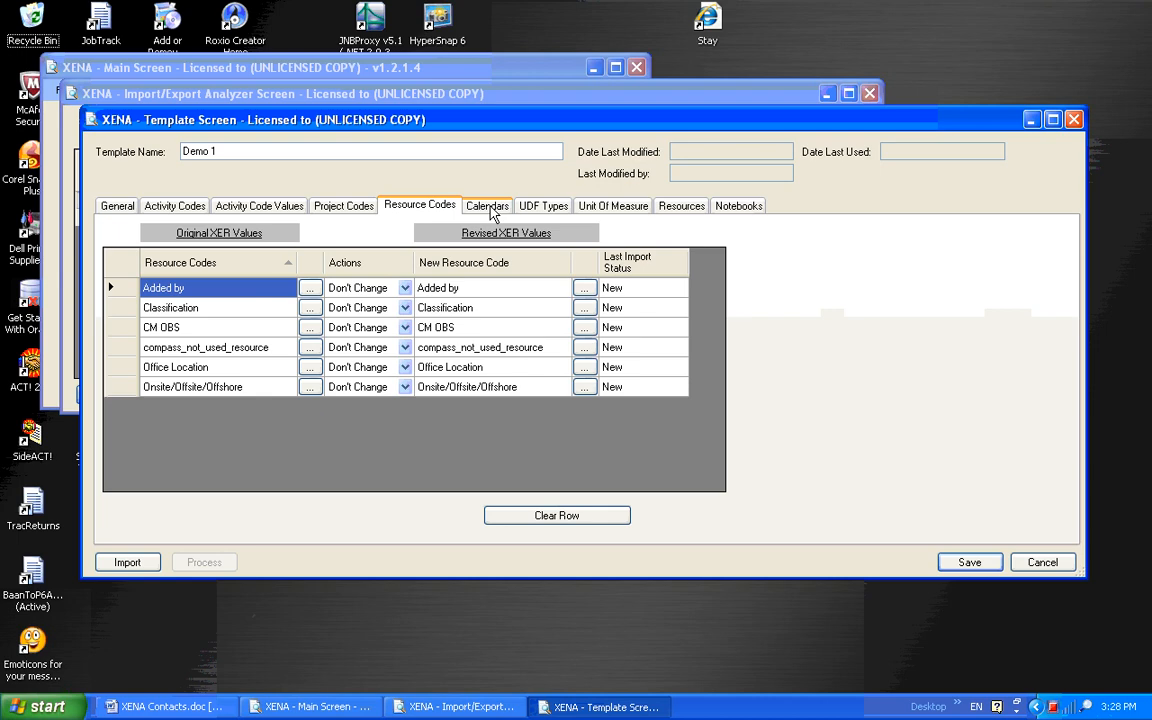
pyautogui.click(491, 213)
pyautogui.click(540, 208)
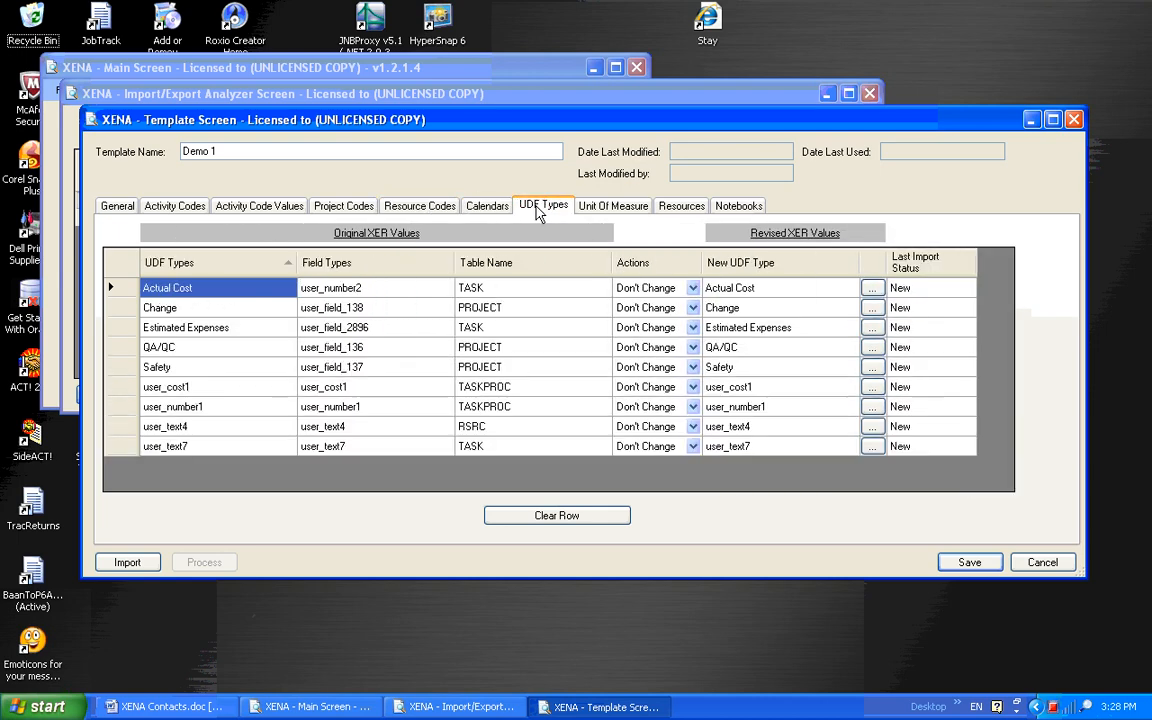
pyautogui.click(606, 210)
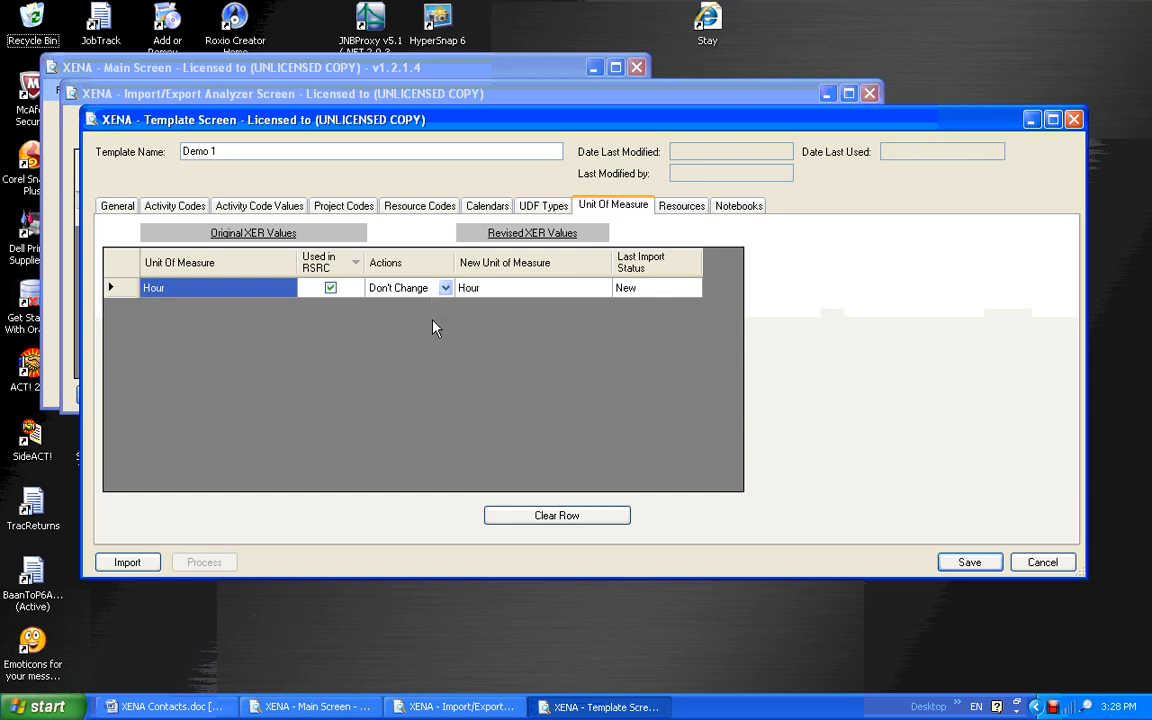
pyautogui.click(690, 215)
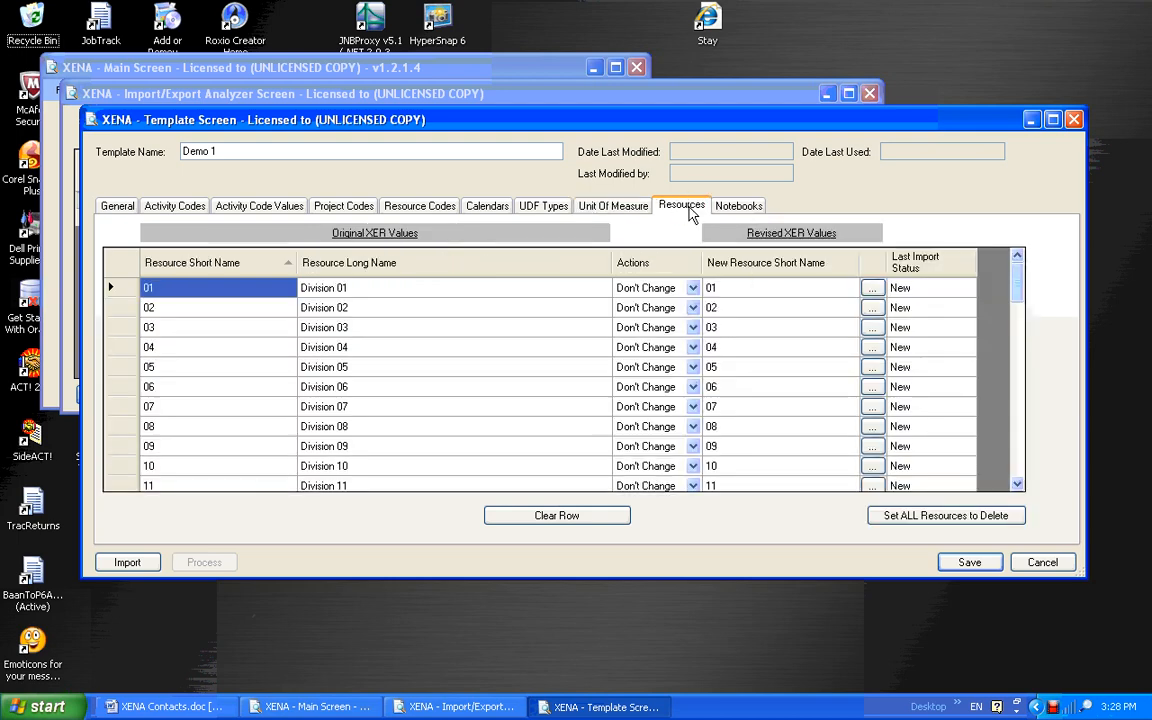
pyautogui.click(750, 210)
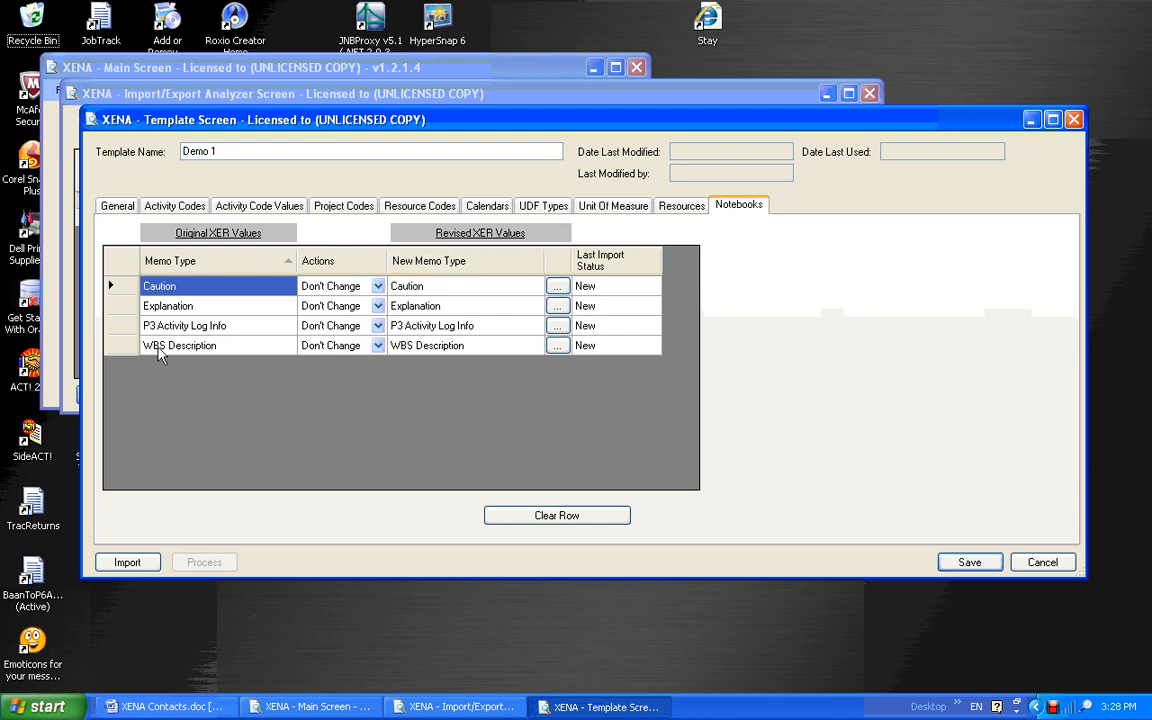
pyautogui.click(108, 204)
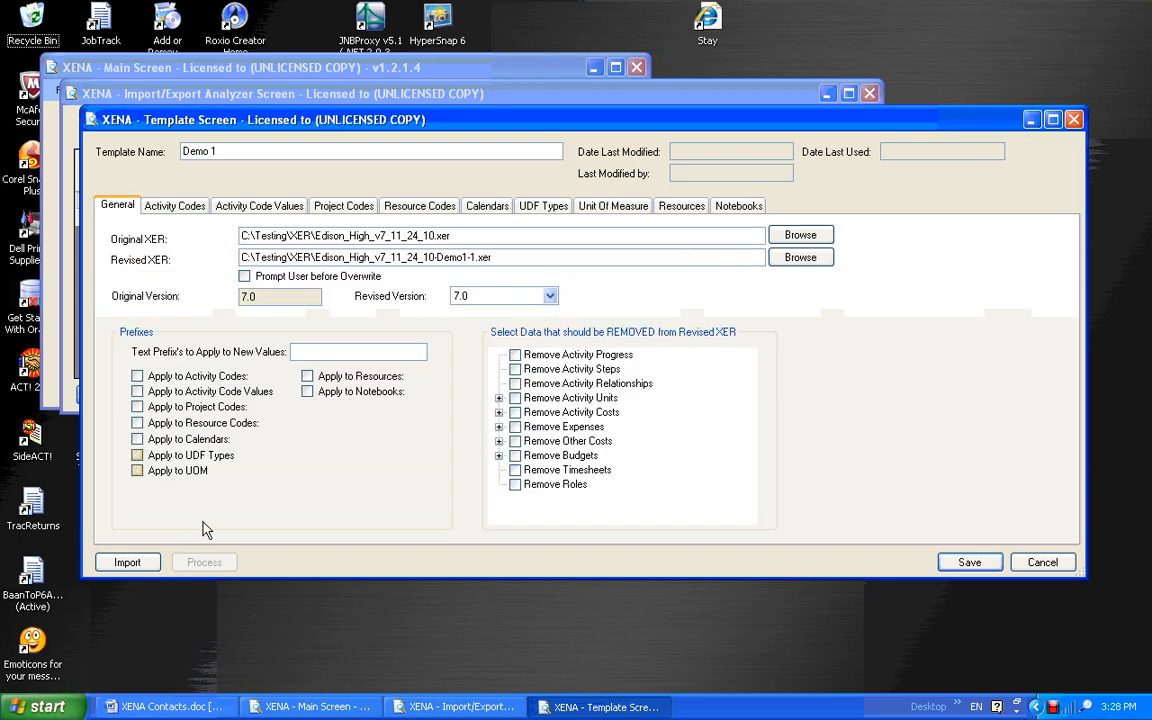
# Step: Set Text Prefix SC1- applied to activity codes on the General tab and re-import the original XER
pyautogui.click(160, 200)
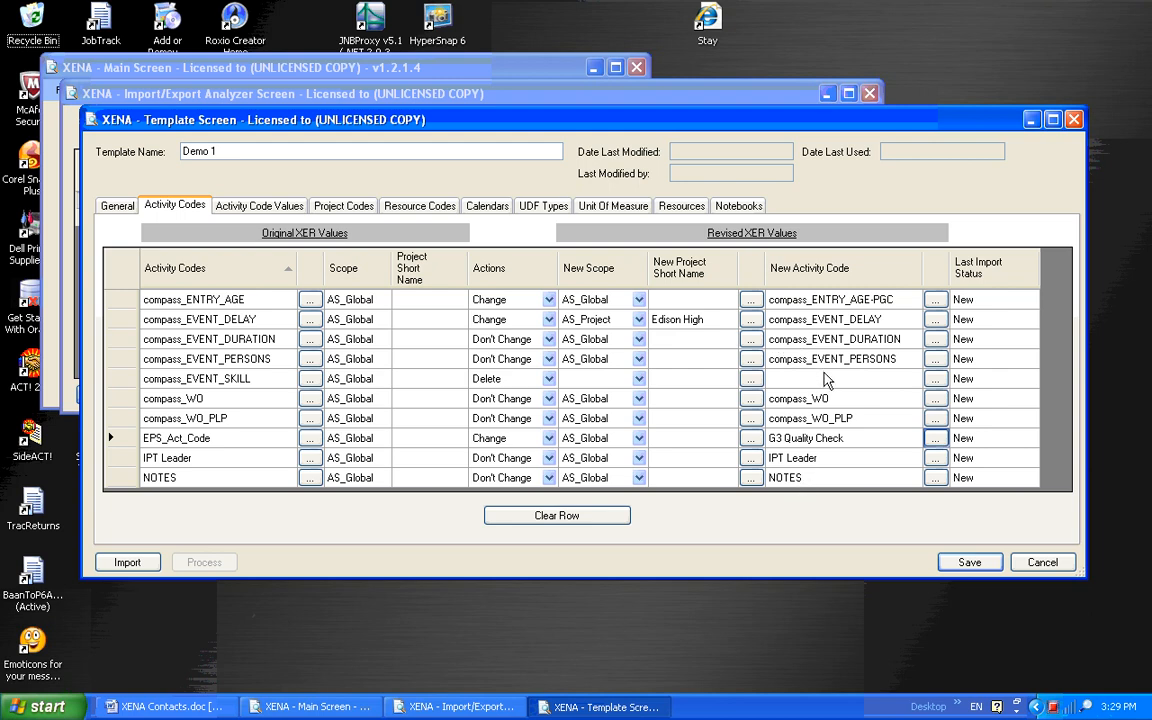
pyautogui.click(117, 206)
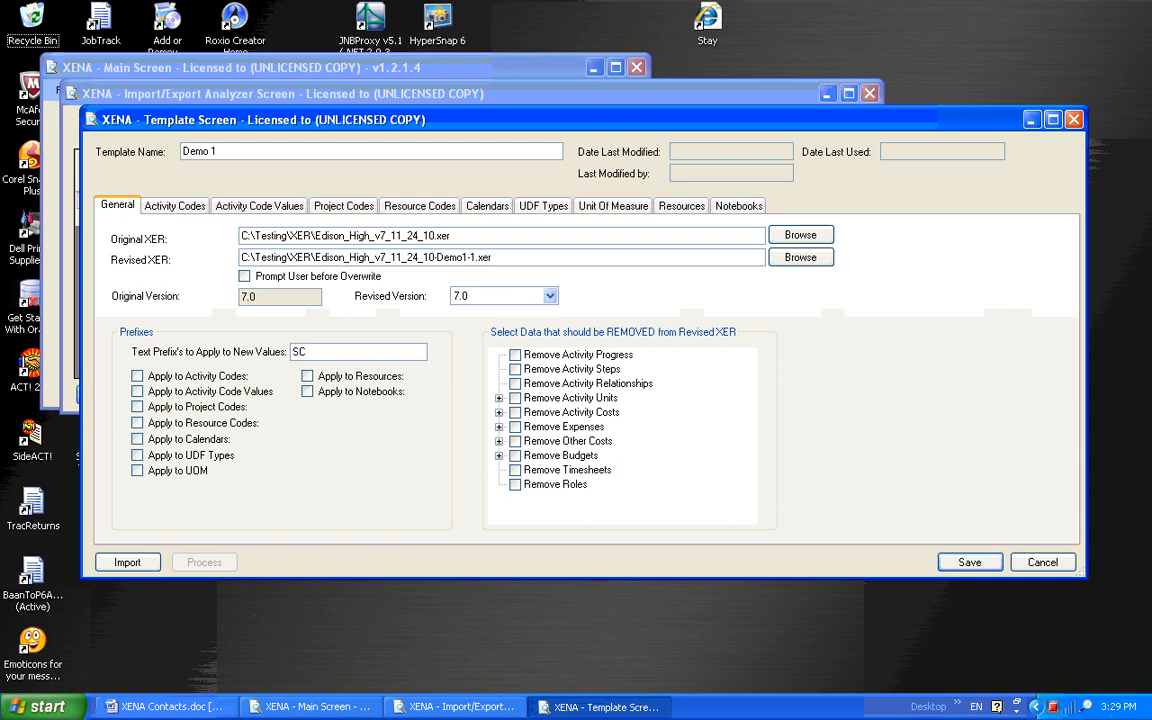
pyautogui.write('1-')
pyautogui.click(127, 563)
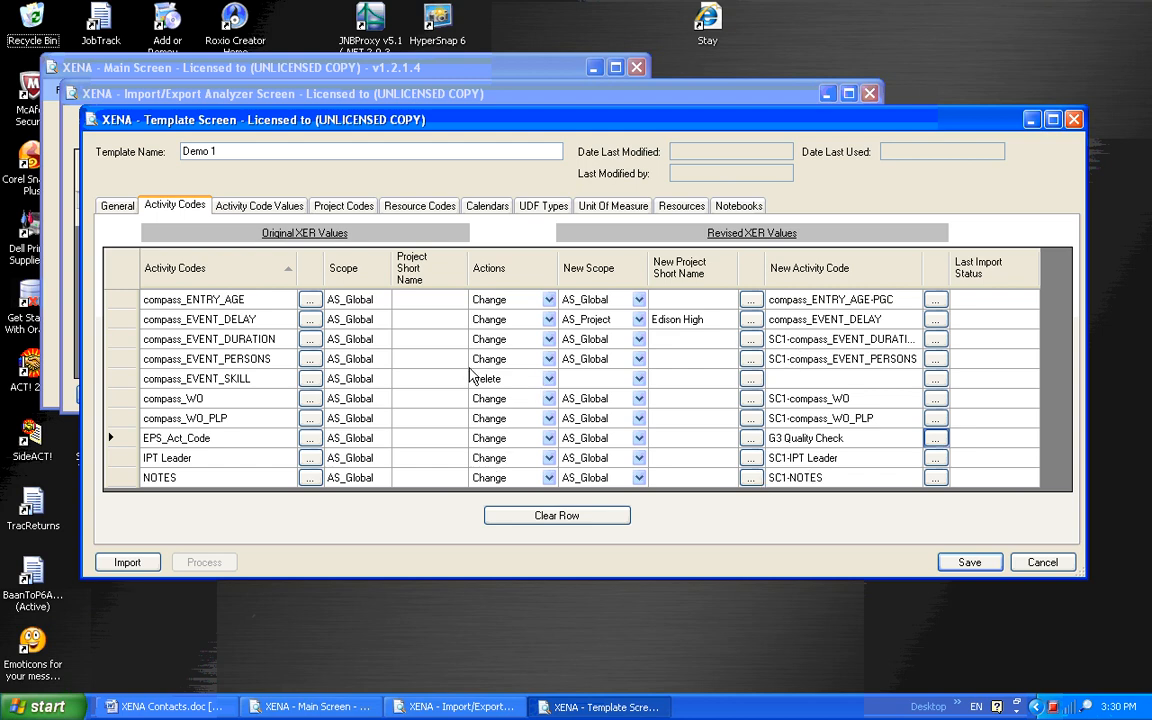
# Step: Mark activity costs, expenses and other costs for removal, keeping role rates and UDF costs
pyautogui.click(116, 208)
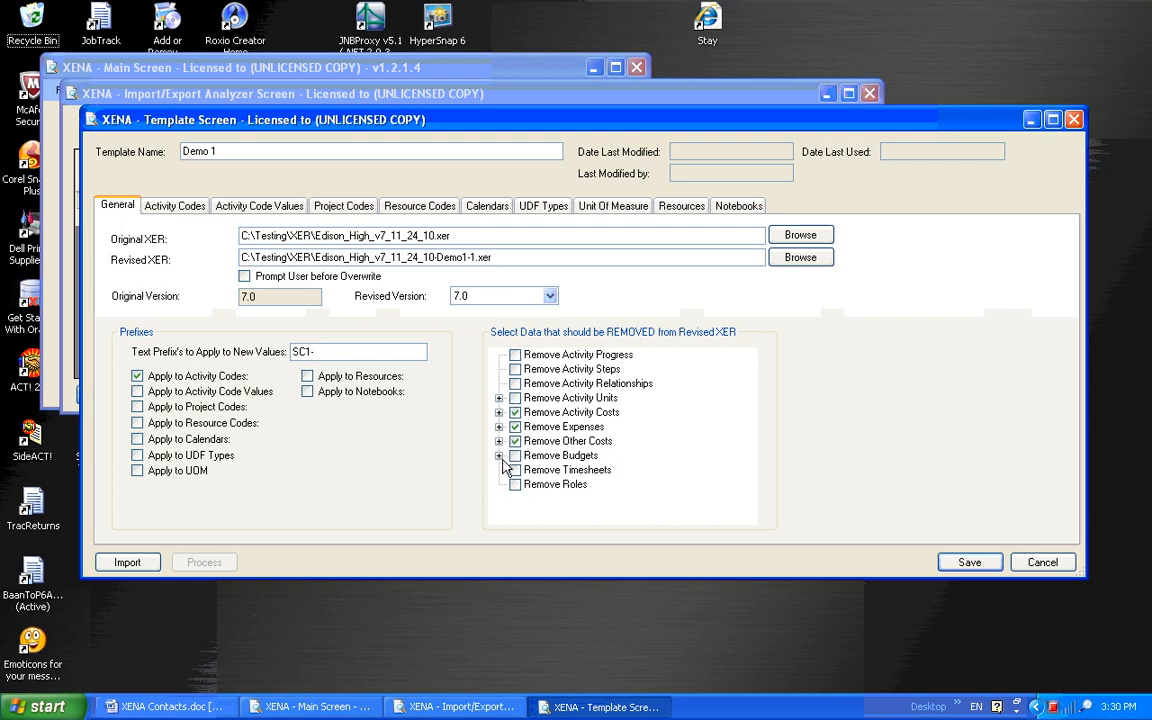
pyautogui.click(499, 441)
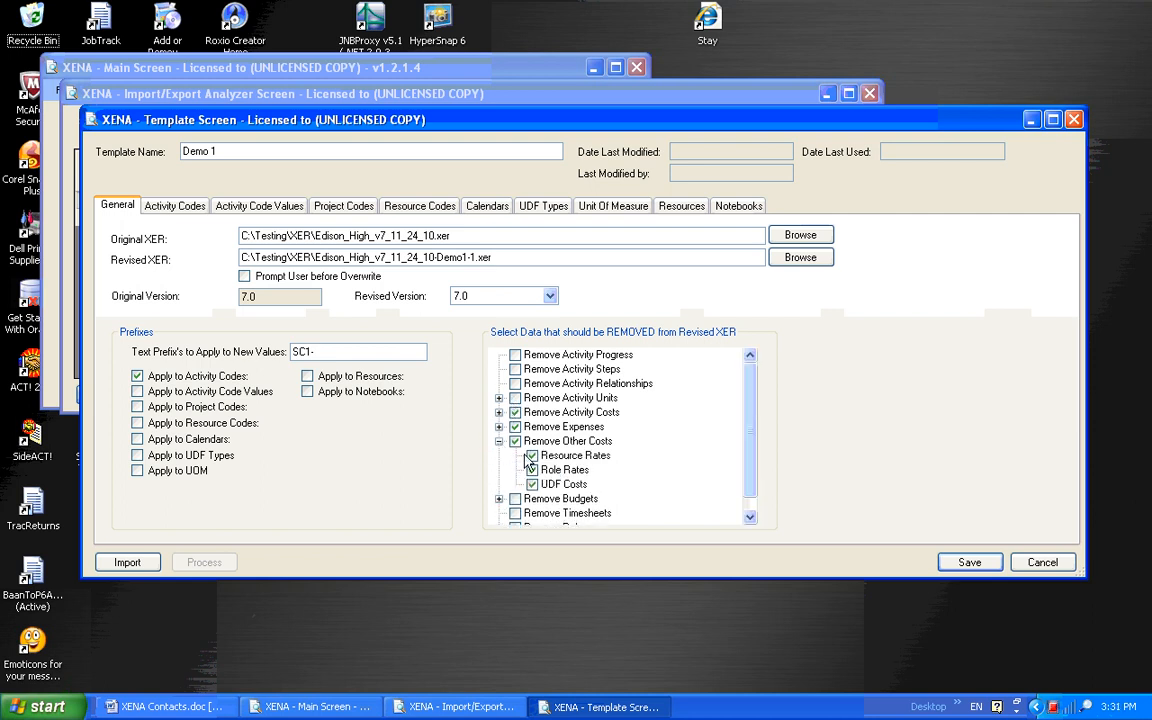
pyautogui.click(533, 470)
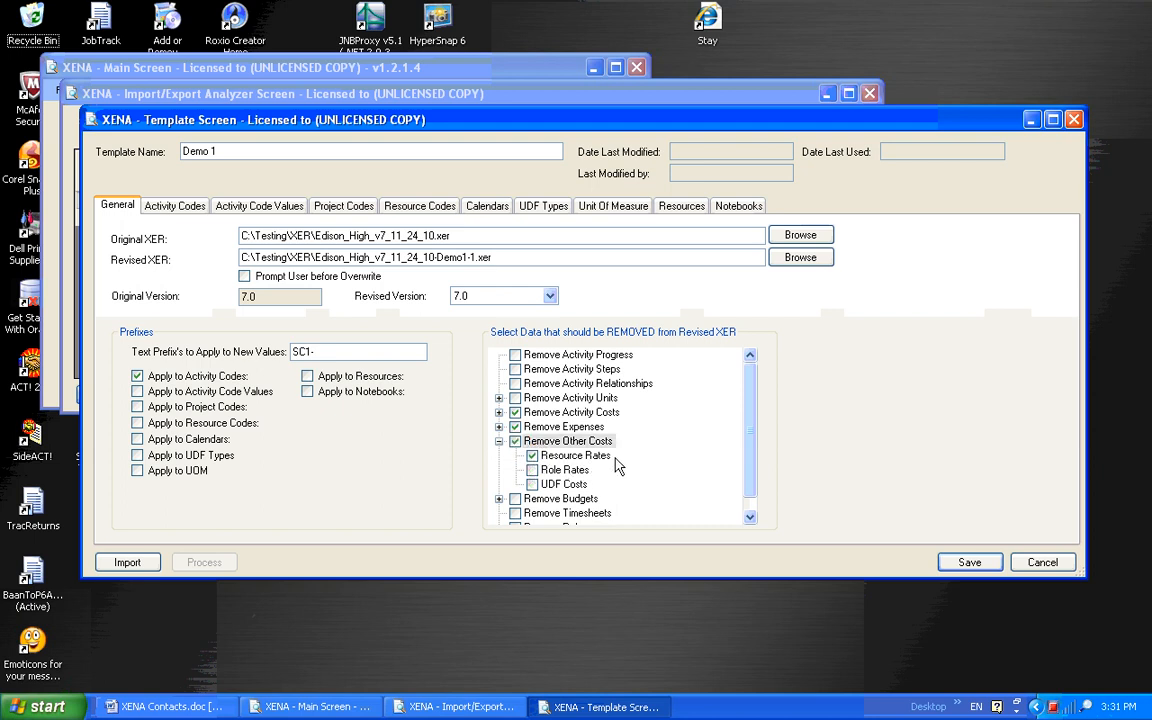
pyautogui.click(499, 427)
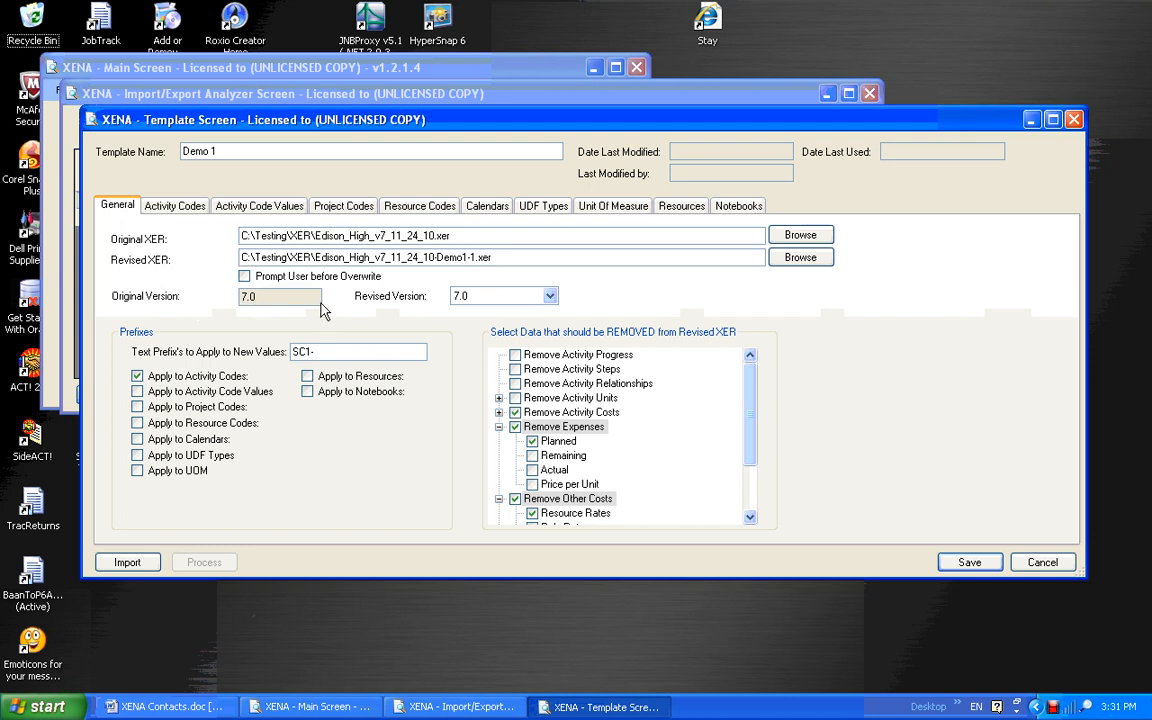
# Step: Choose revised version 6.2.1 and save the Demo 1 template
pyautogui.click(550, 296)
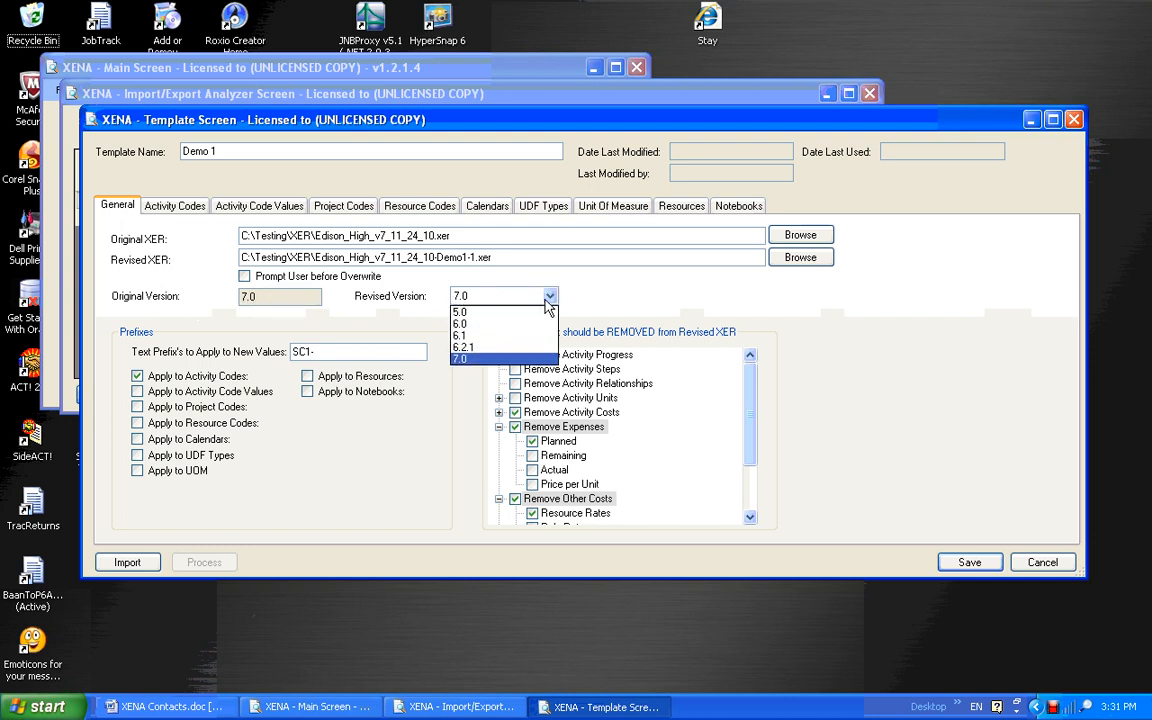
pyautogui.click(496, 346)
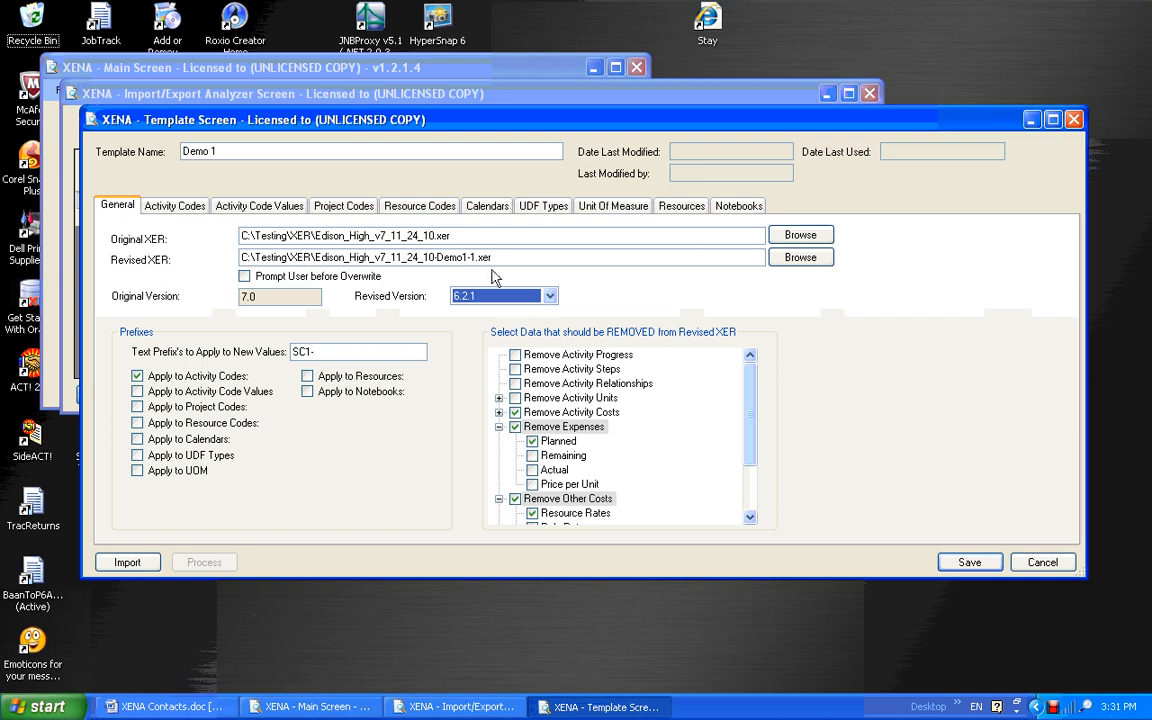
pyautogui.click(971, 563)
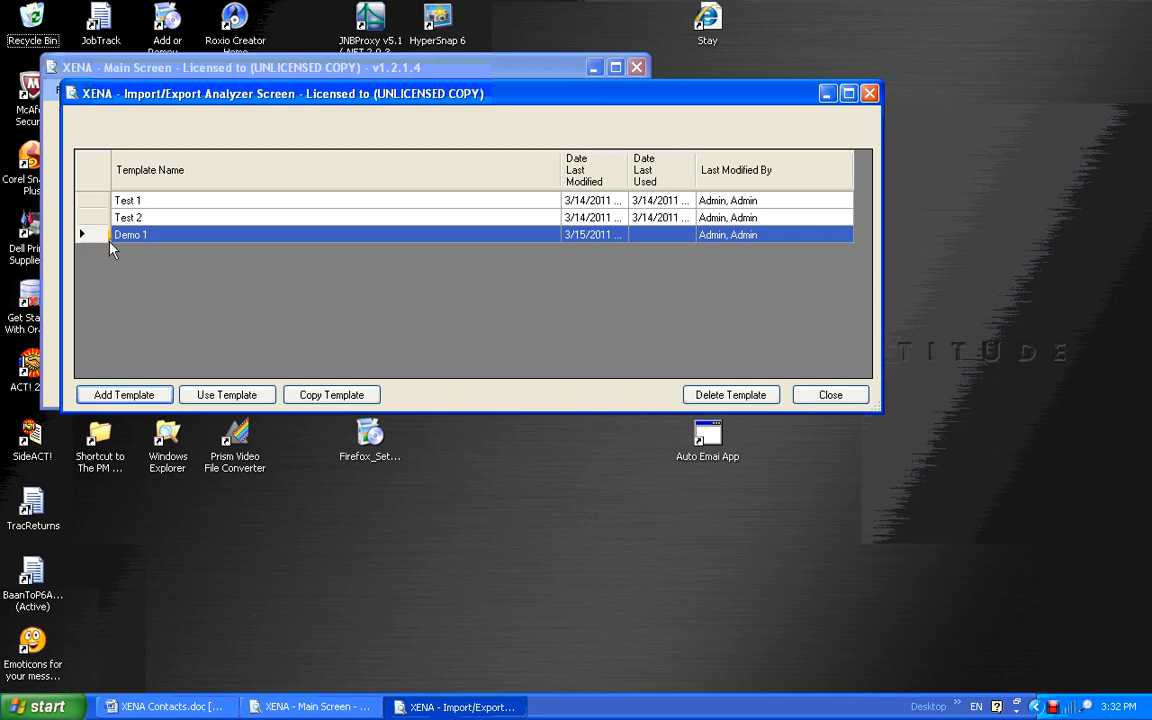
# Step: Use the Demo 1 template, process all 5908 records and finish the processing summary
pyautogui.click(230, 398)
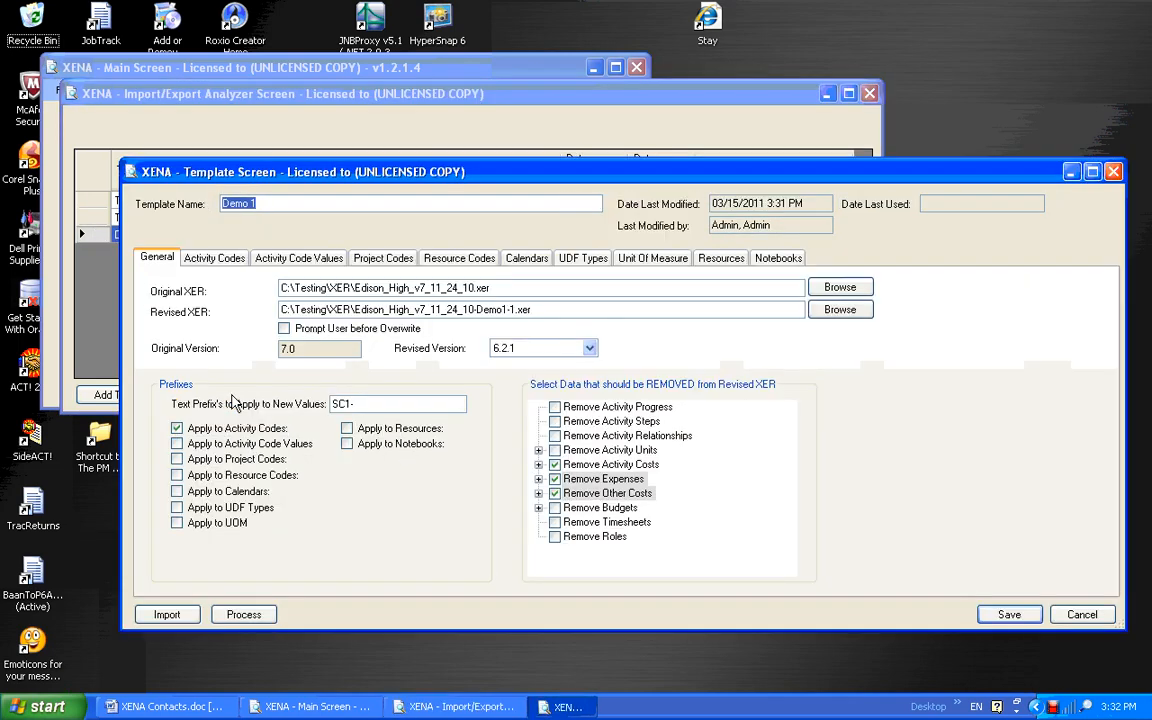
pyautogui.click(246, 622)
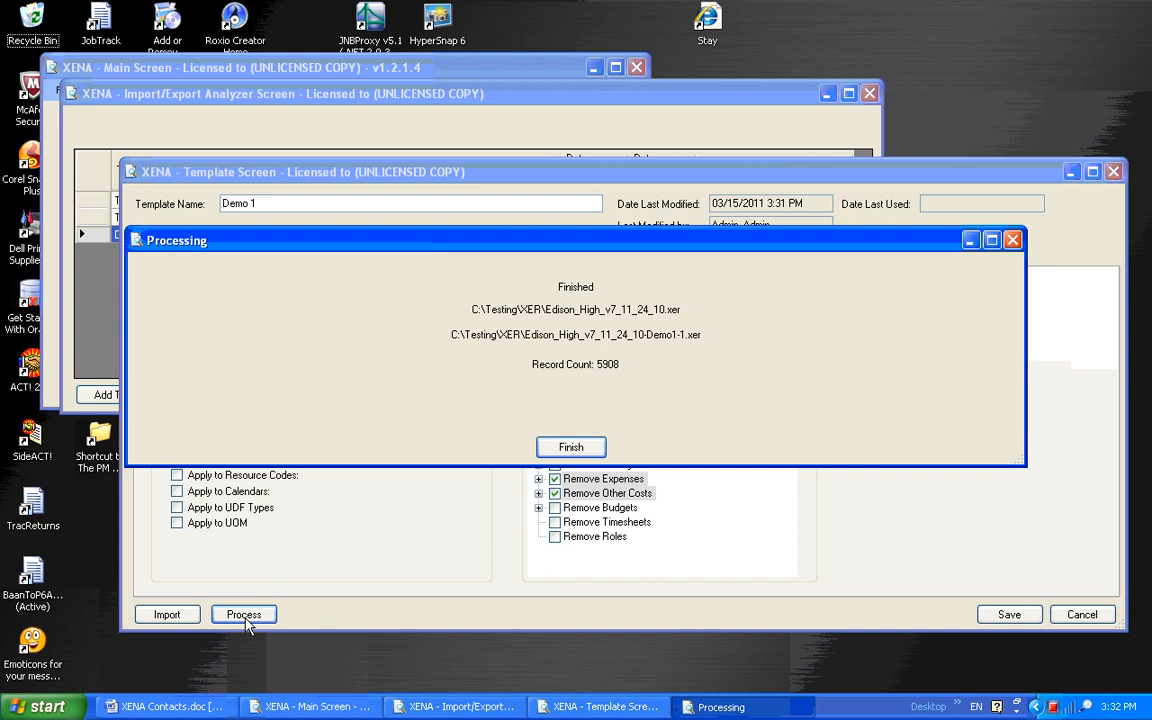
pyautogui.click(556, 447)
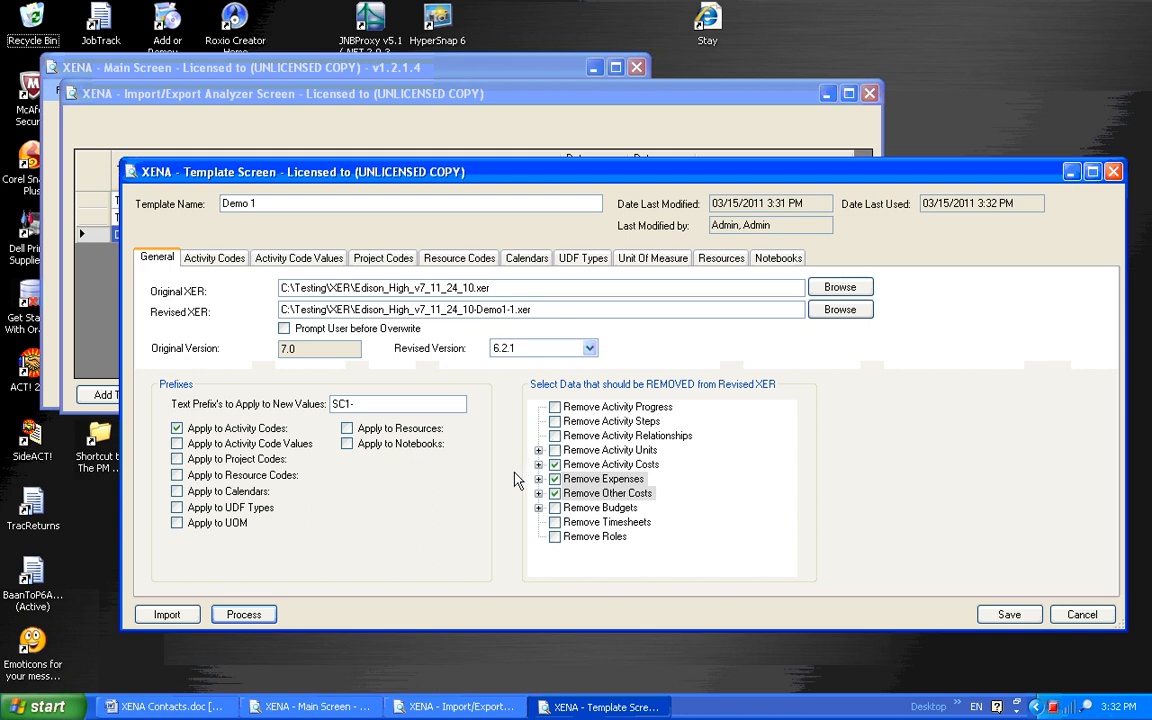
# Step: Save the Demo 1 template after processing so its last-used date appears
pyautogui.click(1007, 617)
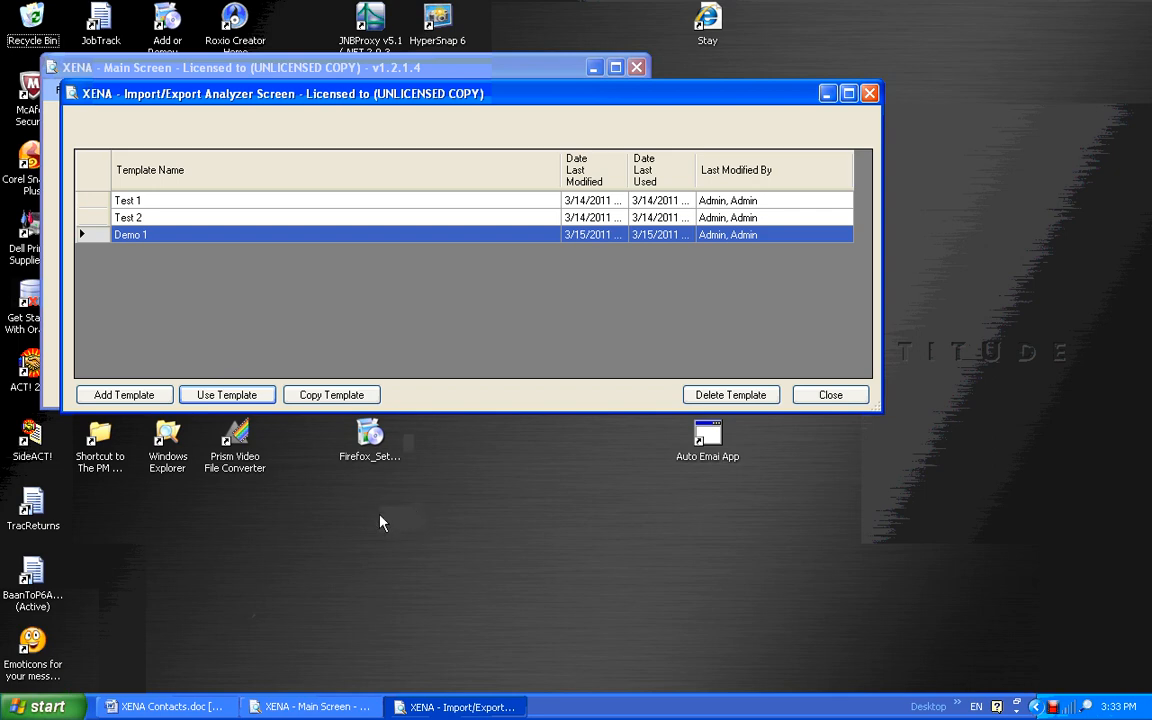
# Step: Bring XENA Contacts.doc to the front and place the cursor at the website address line
pyautogui.click(198, 708)
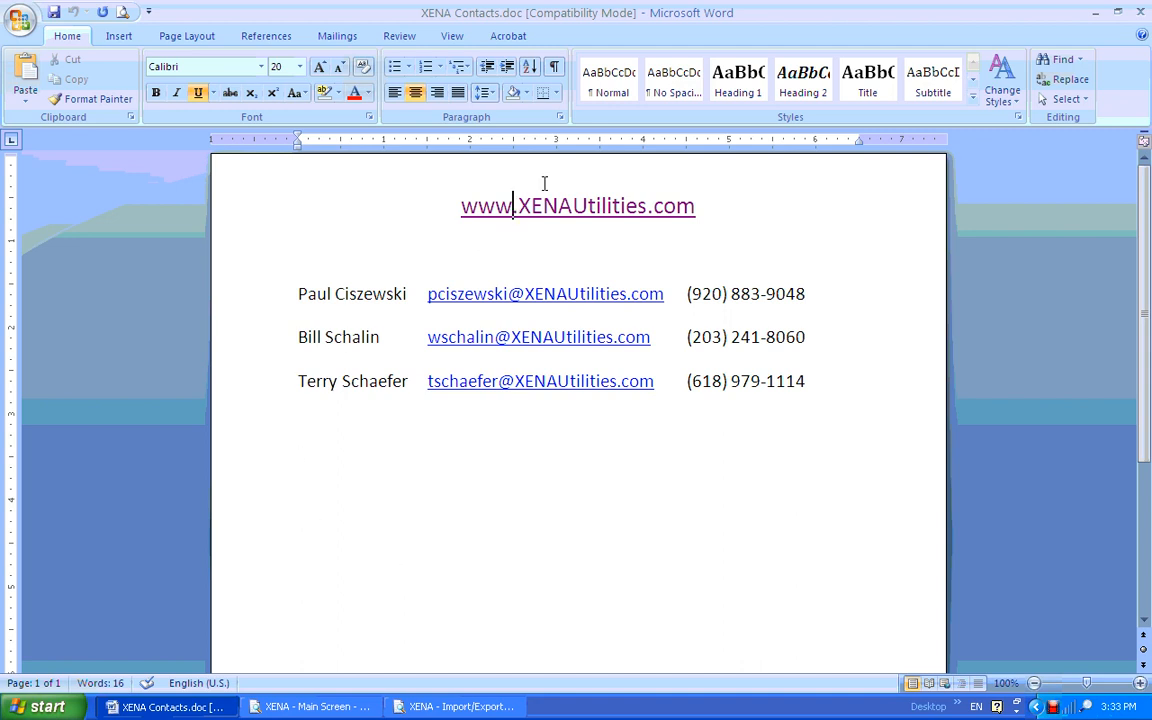
pyautogui.click(353, 211)
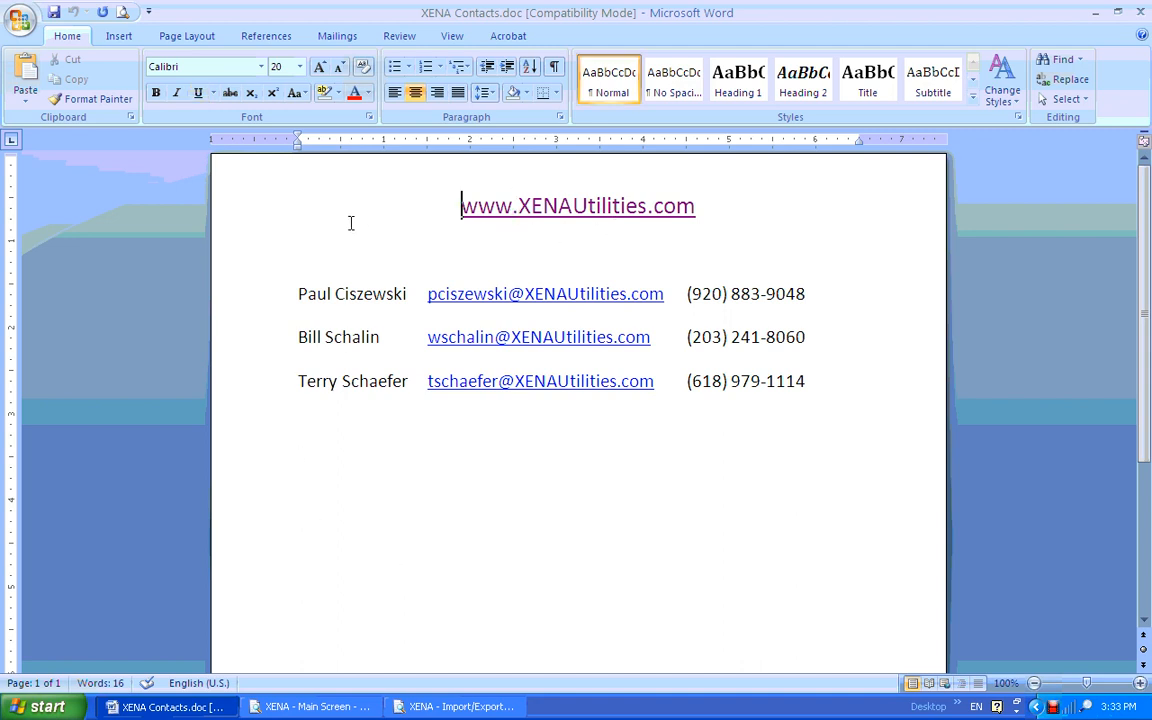